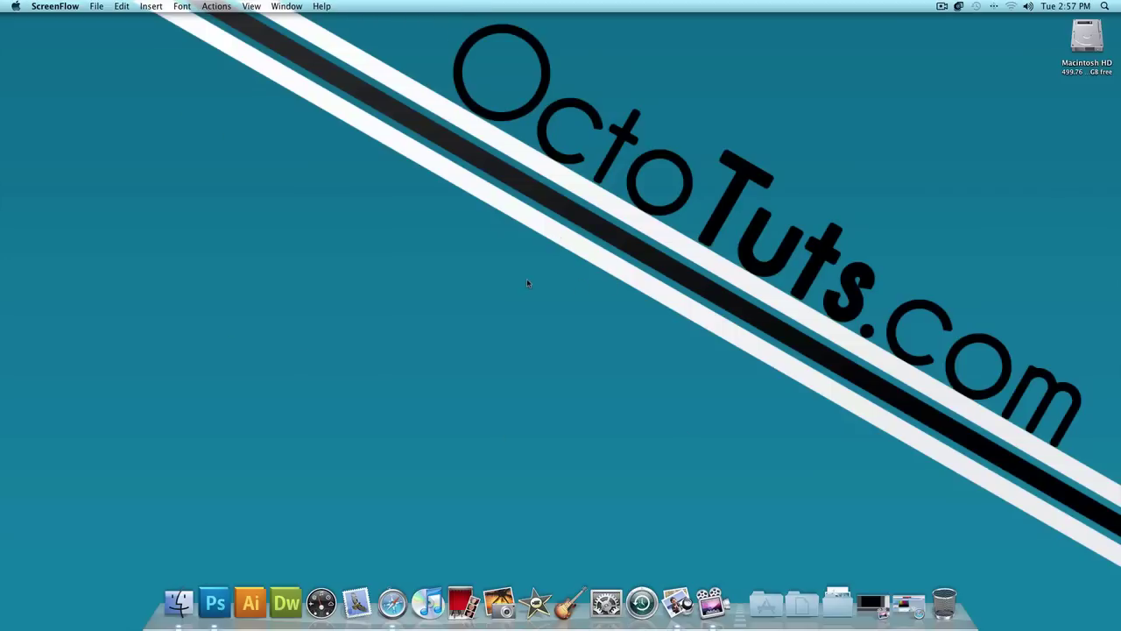
- Glance at the reference image in the browser, then switch back to Photoshop
click(527, 283)
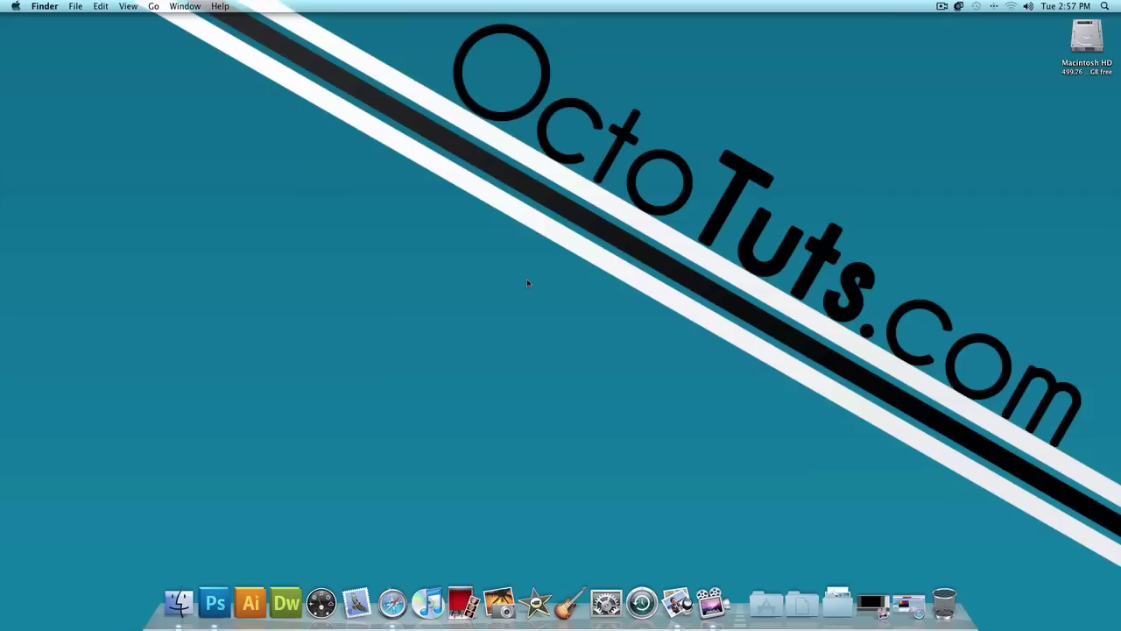
click(908, 605)
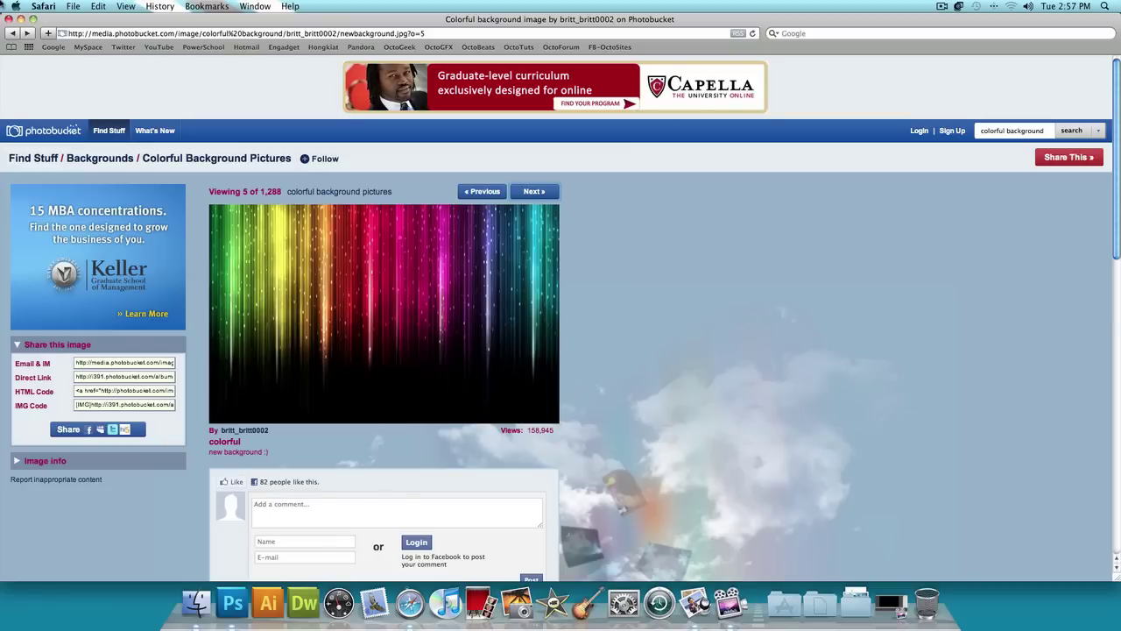
click(20, 19)
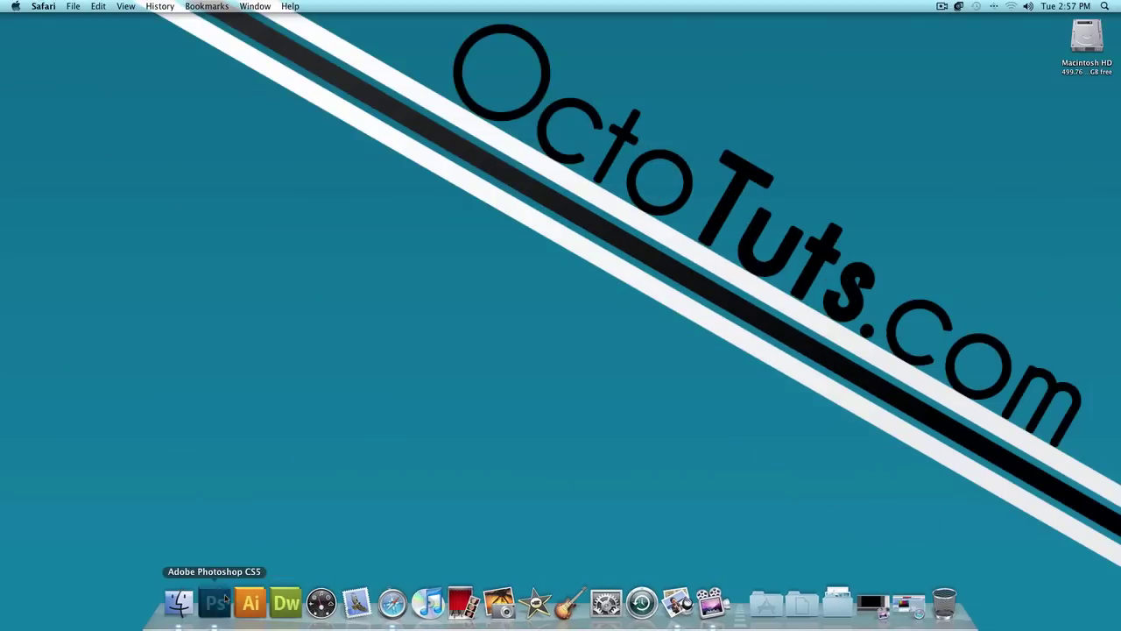
click(225, 600)
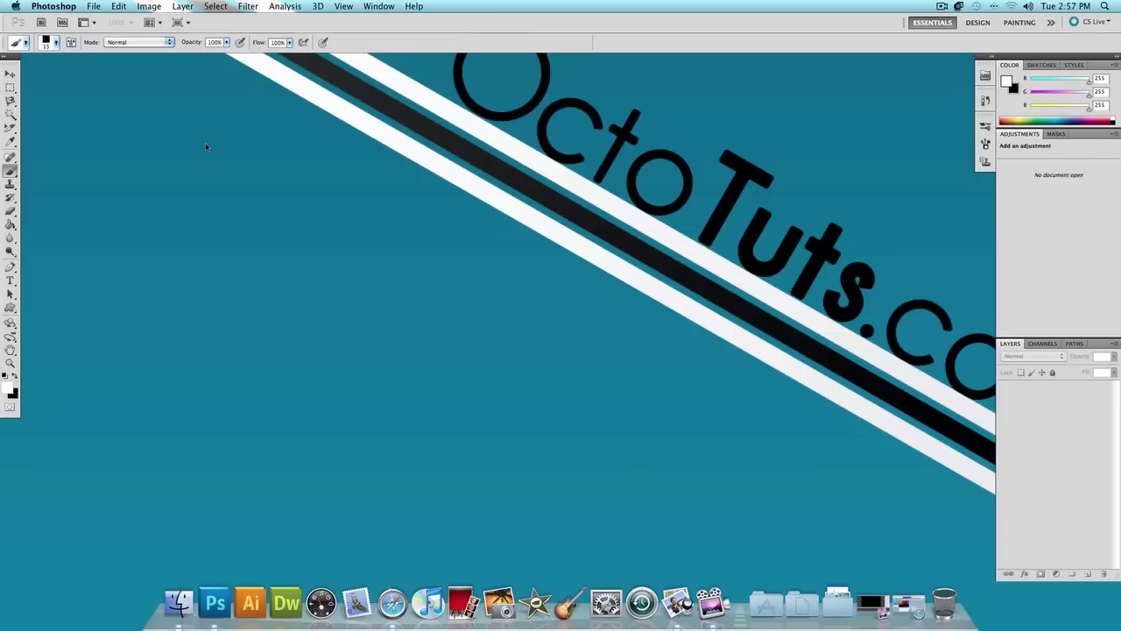
- Start a new document sized 1280 pixels wide by 720 pixels high
click(93, 7)
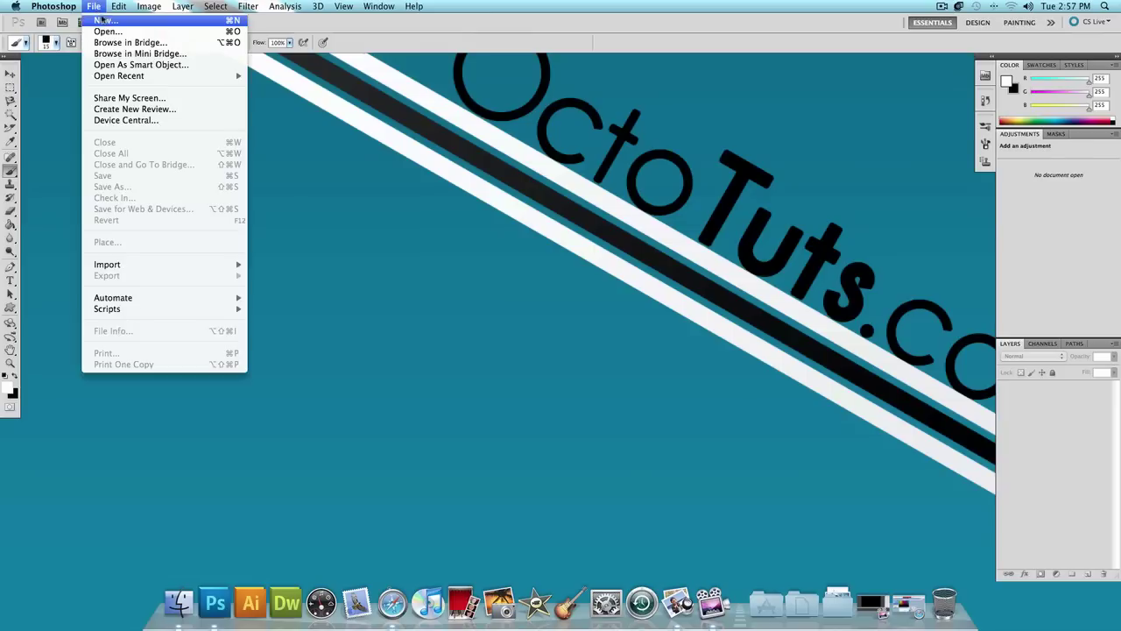
click(103, 19)
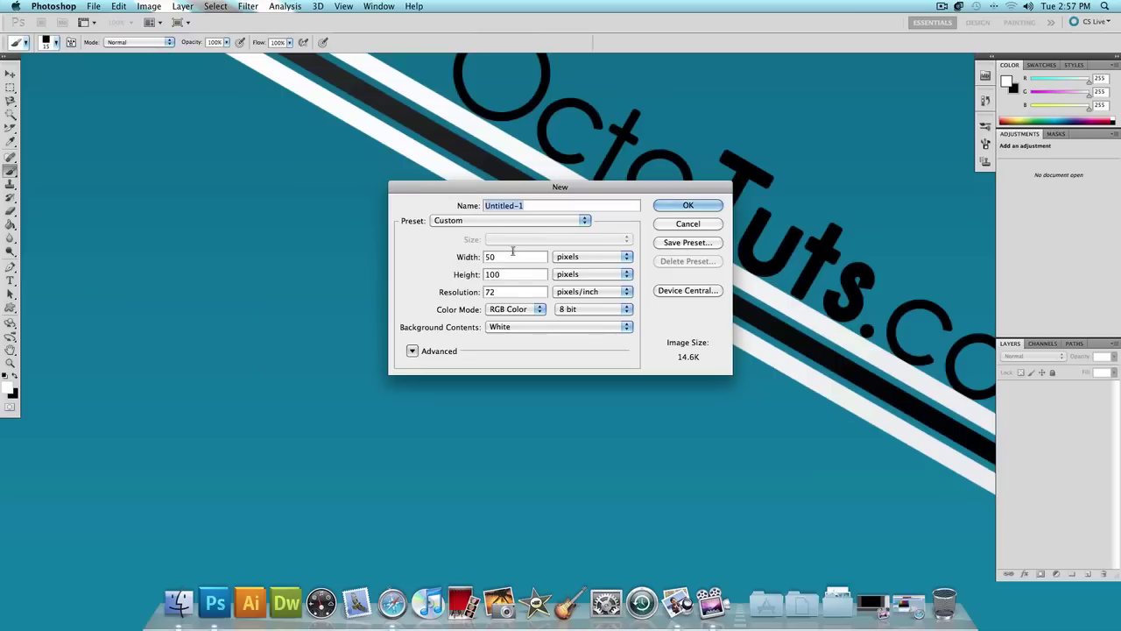
key(Tab)
text(1280)
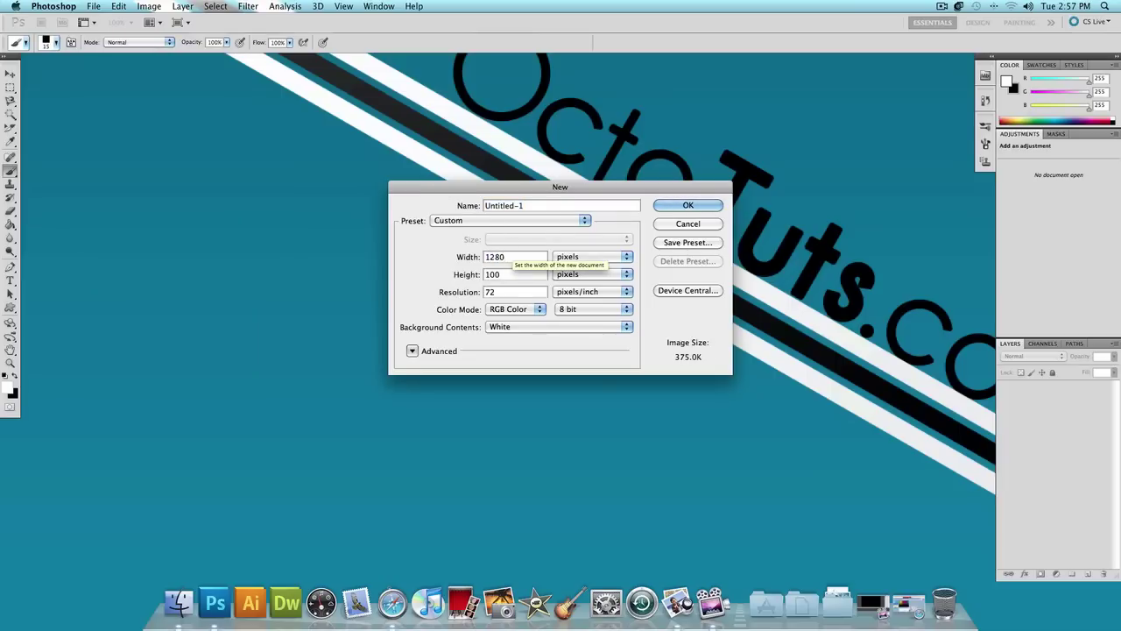
key(Tab)
text(7)
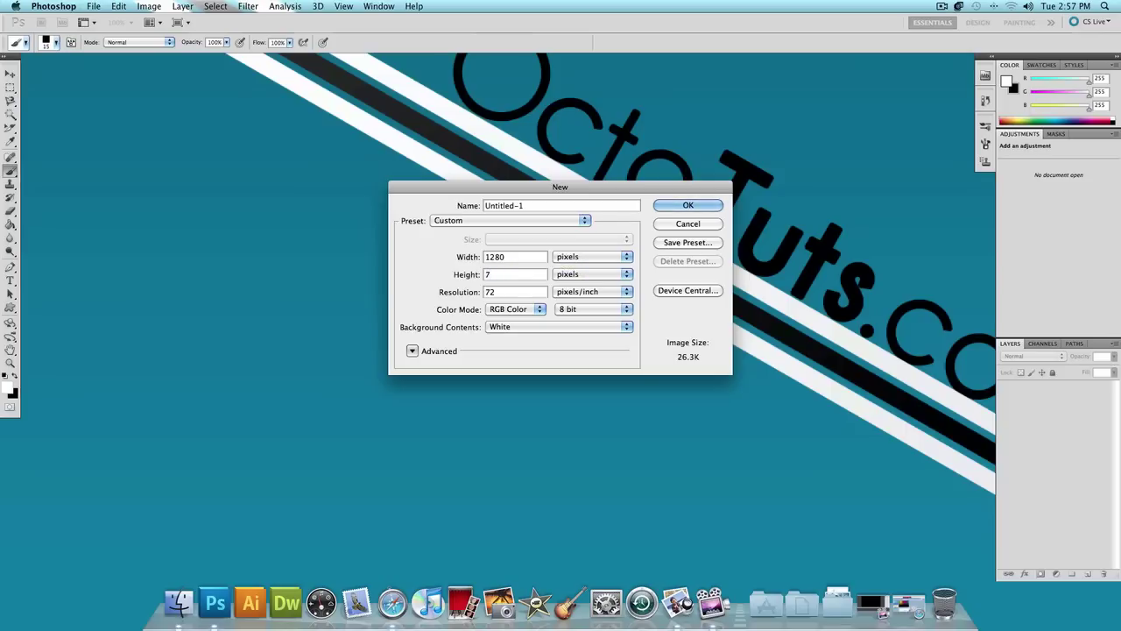
text(20)
- Create the 1280×720 document and drag a black-to-white gradient upward from the canvas bottom
click(688, 206)
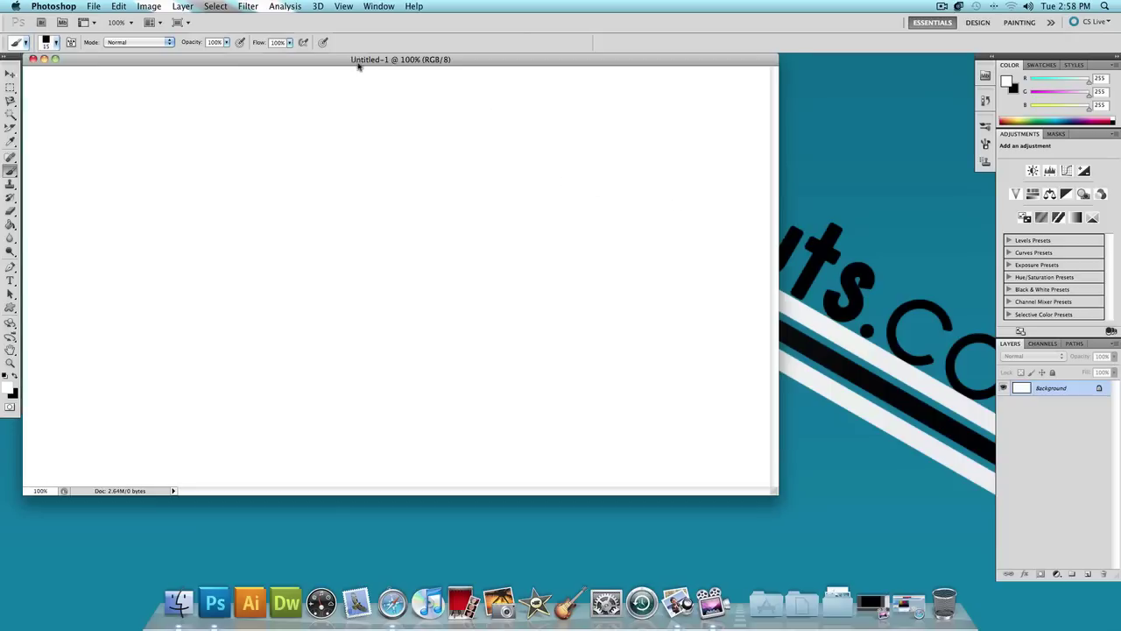
drag(368, 70, 443, 98)
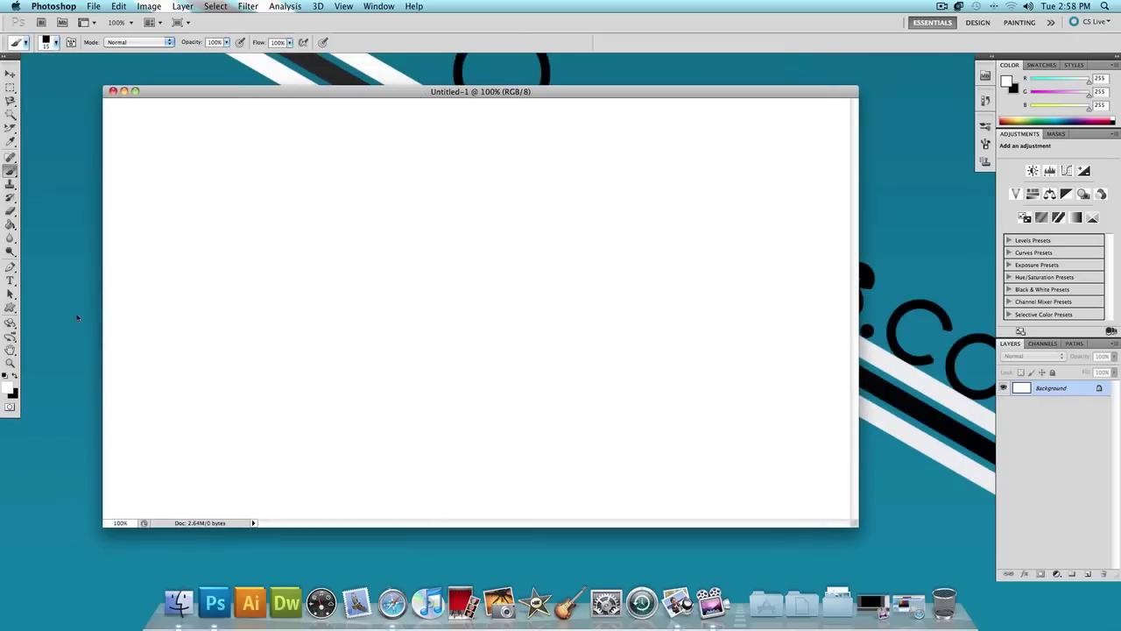
click(14, 377)
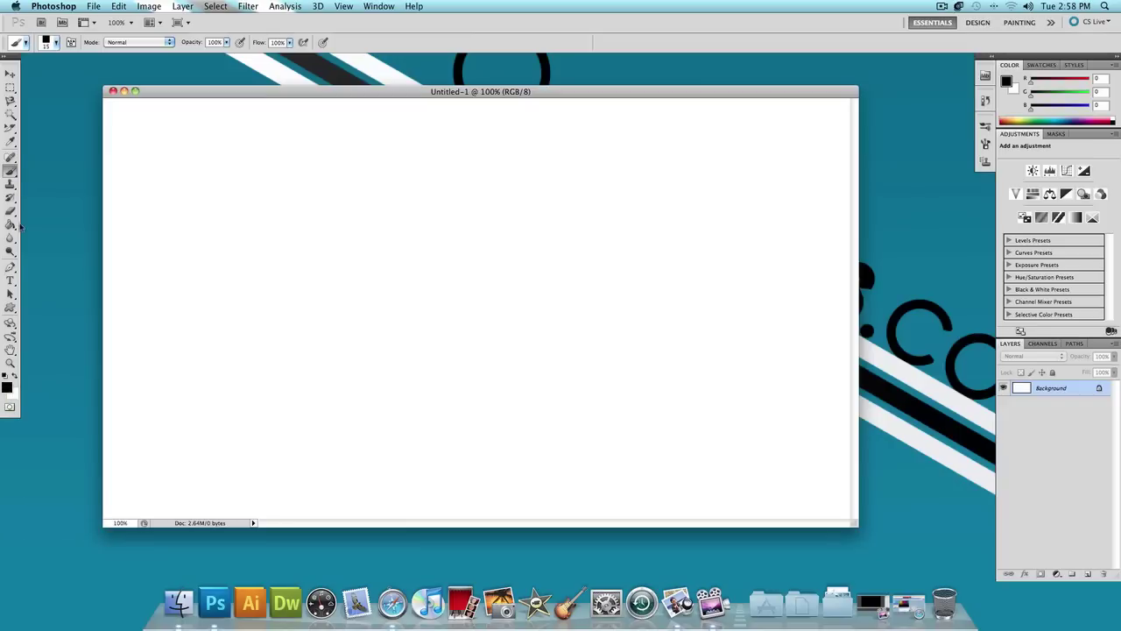
drag(10, 225, 48, 227)
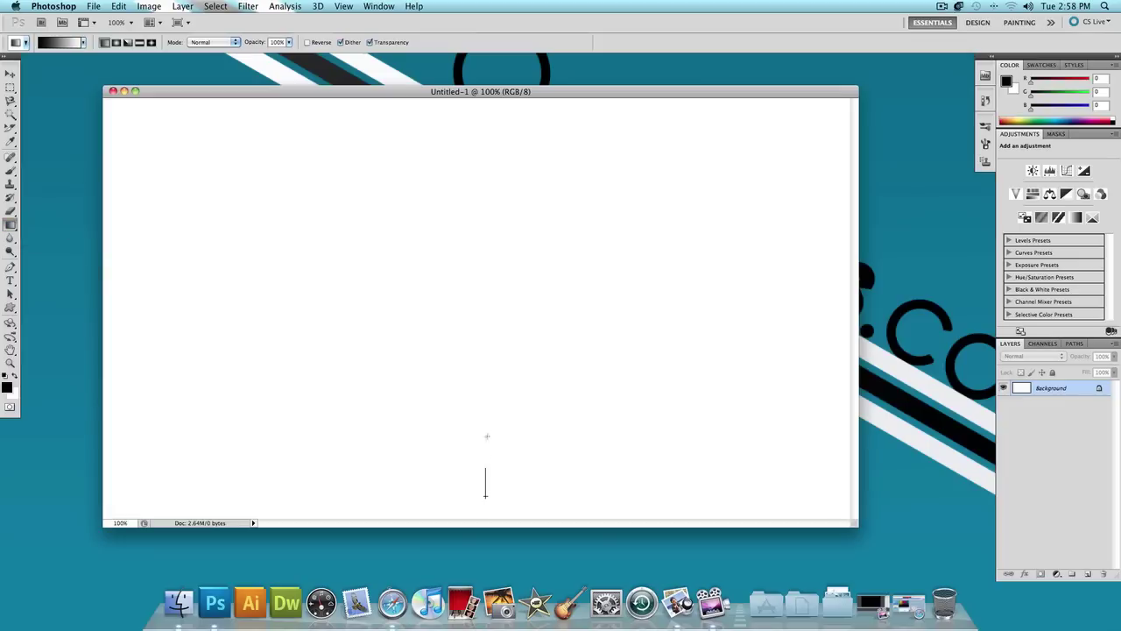
drag(487, 428, 491, 114)
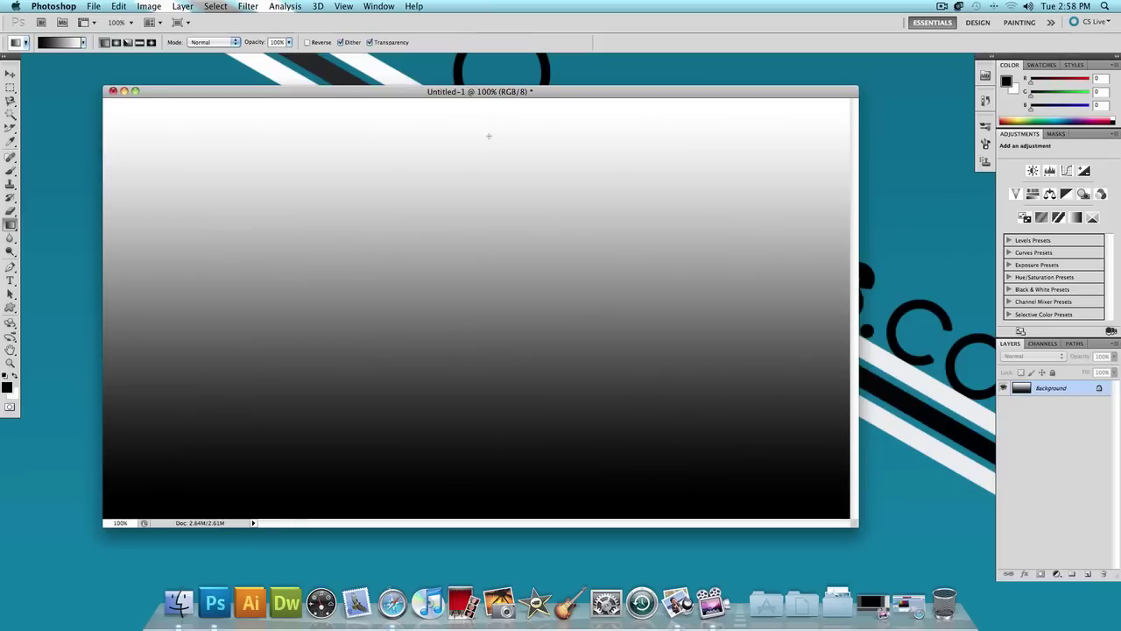
- Apply a Wave distortion with Square type (10 generators) to the gradient
click(250, 6)
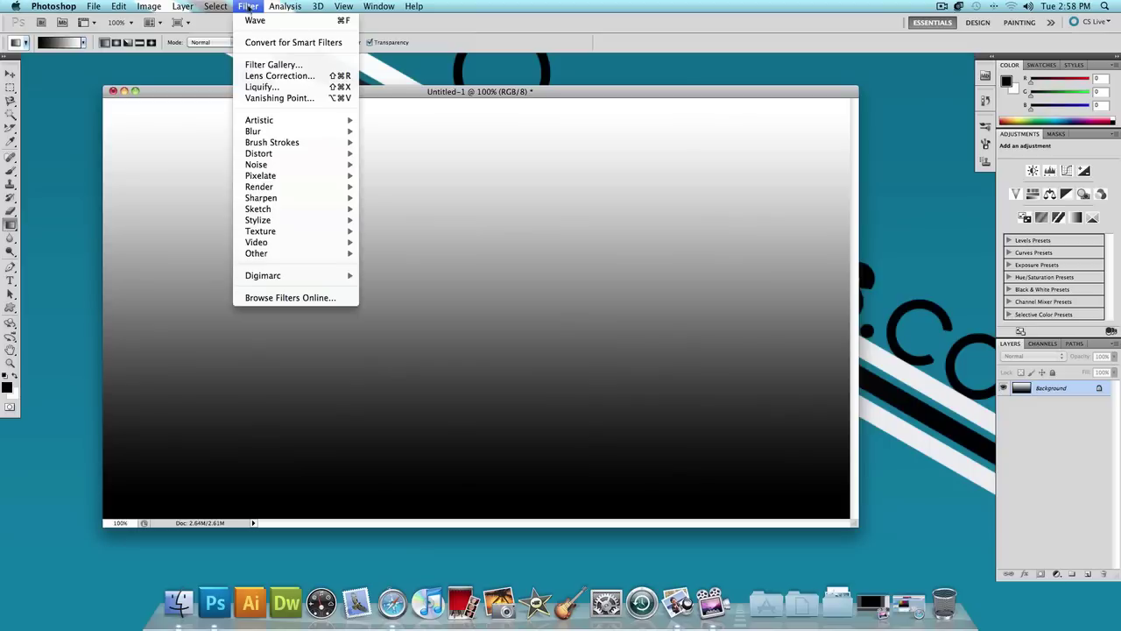
mouse_move(349, 185)
mouse_move(345, 154)
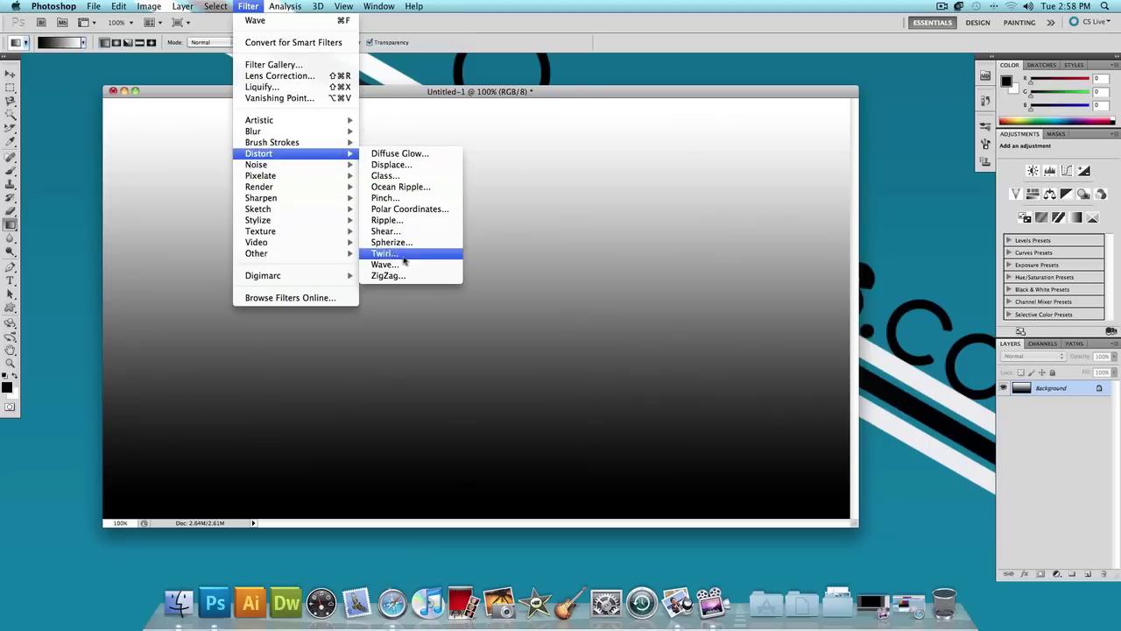
click(386, 264)
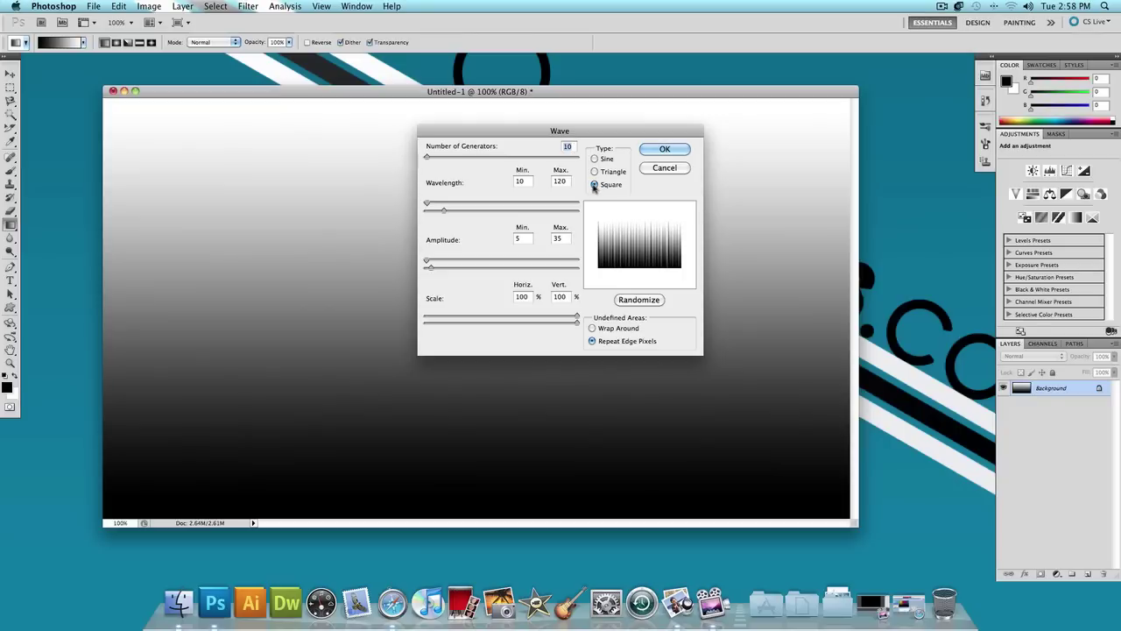
click(665, 150)
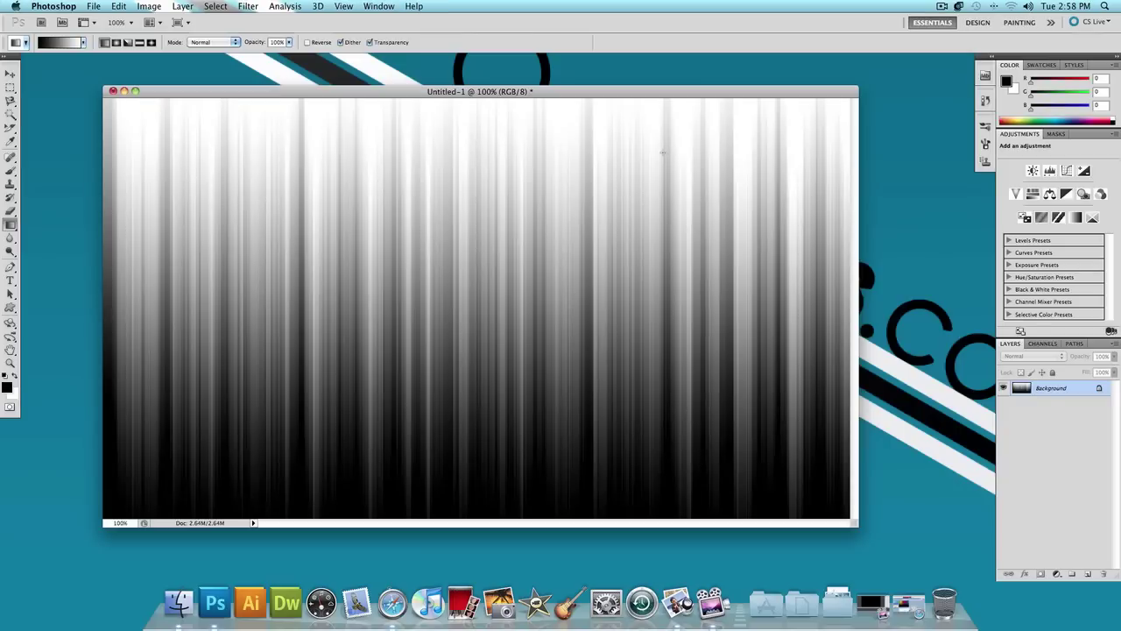
- Convert the Background into Layer 0 and enable a Gradient Overlay in its layer style
double_click(1055, 390)
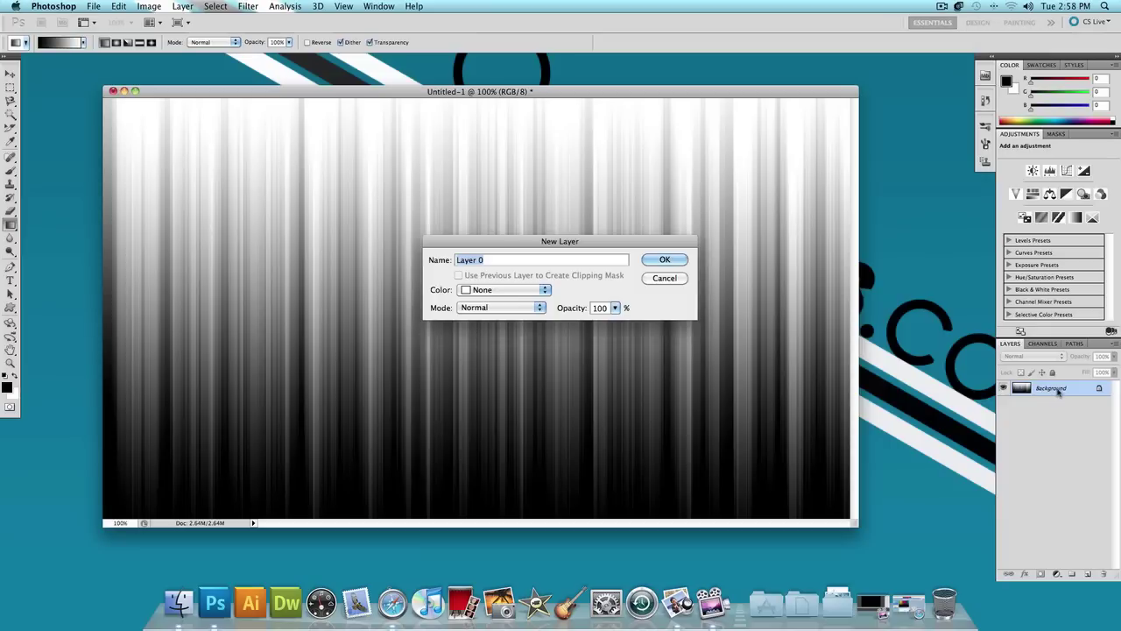
click(682, 259)
double_click(1075, 397)
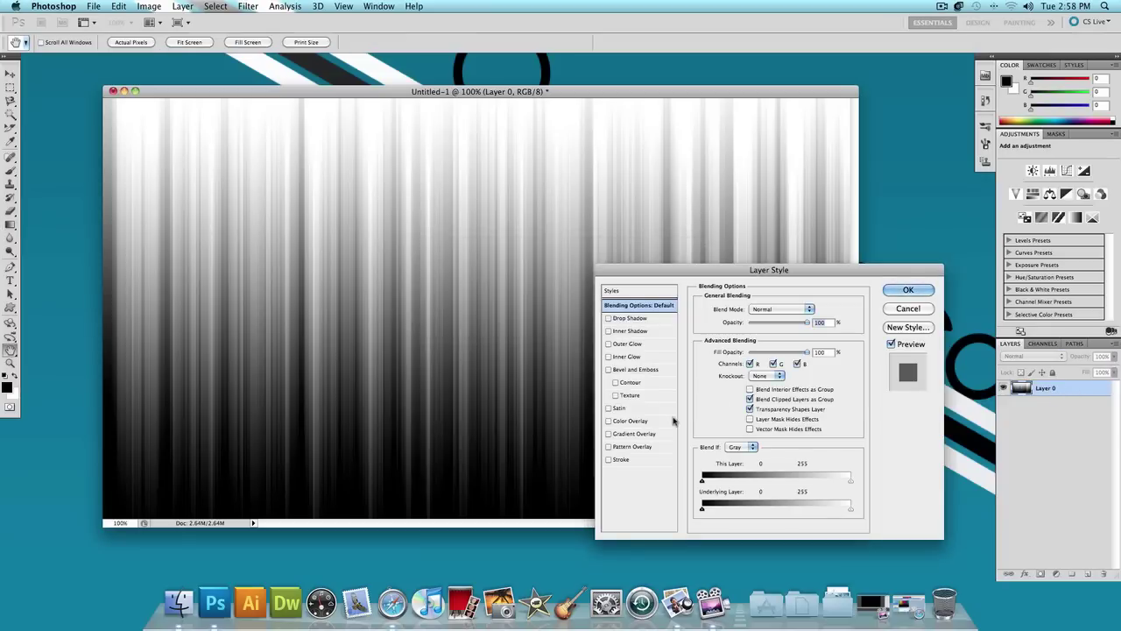
click(632, 435)
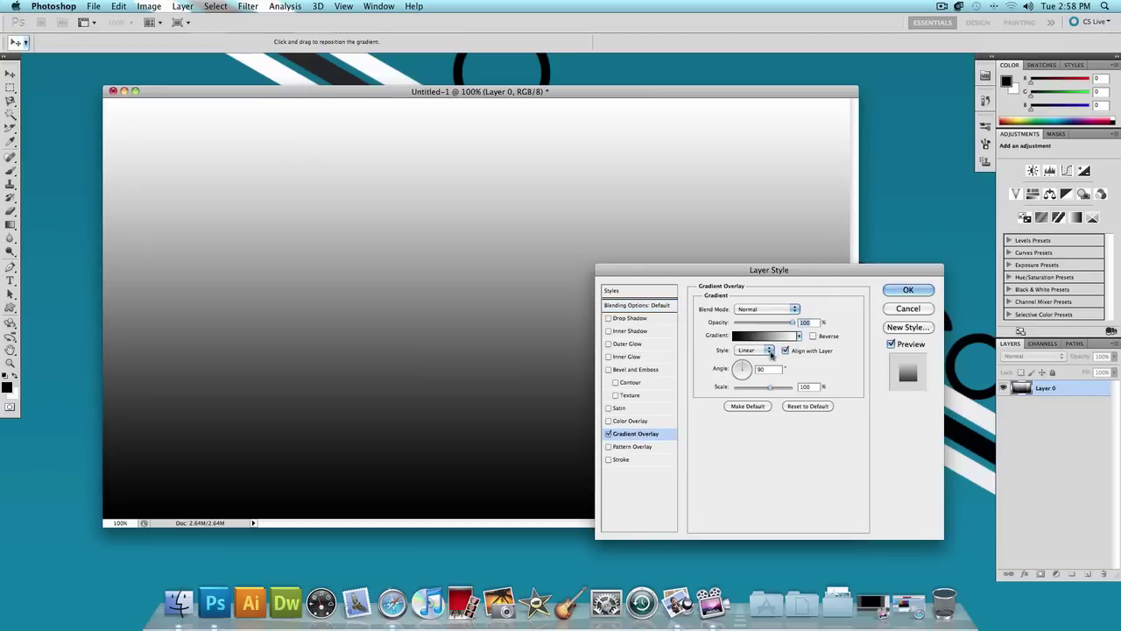
- Load the Spectrums gradient presets and use the Spectrum gradient for the overlay
click(768, 339)
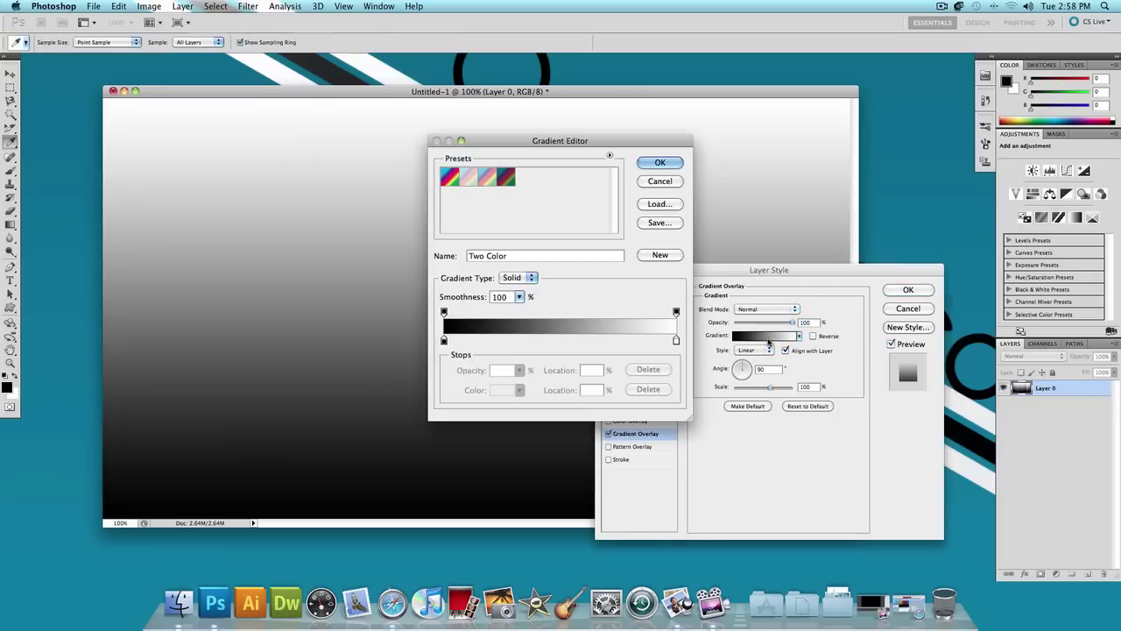
click(458, 180)
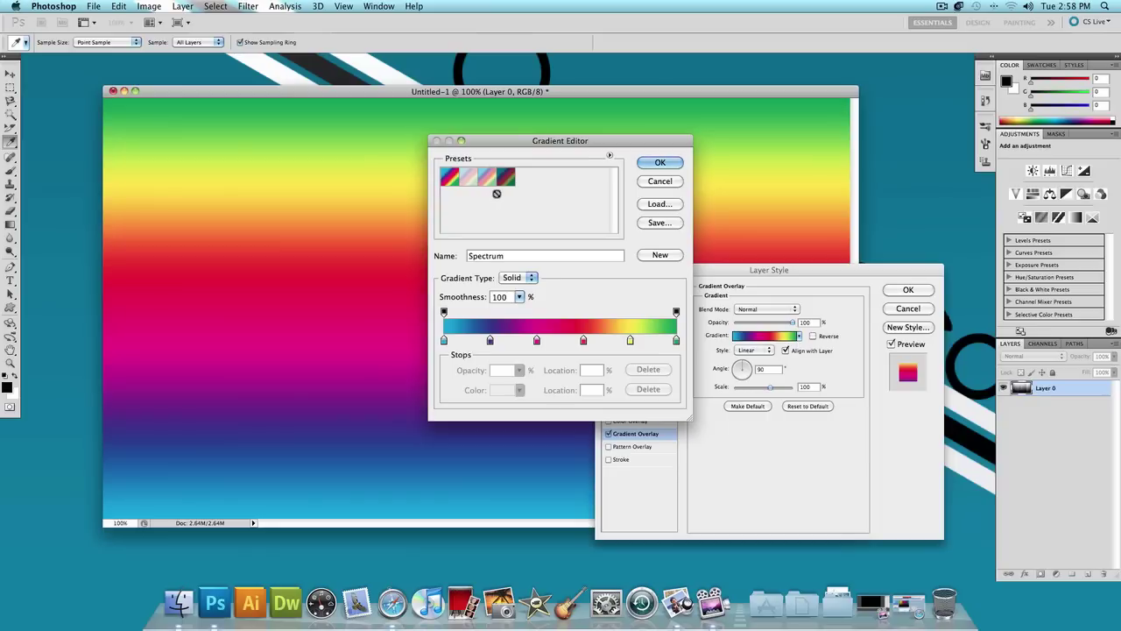
click(609, 156)
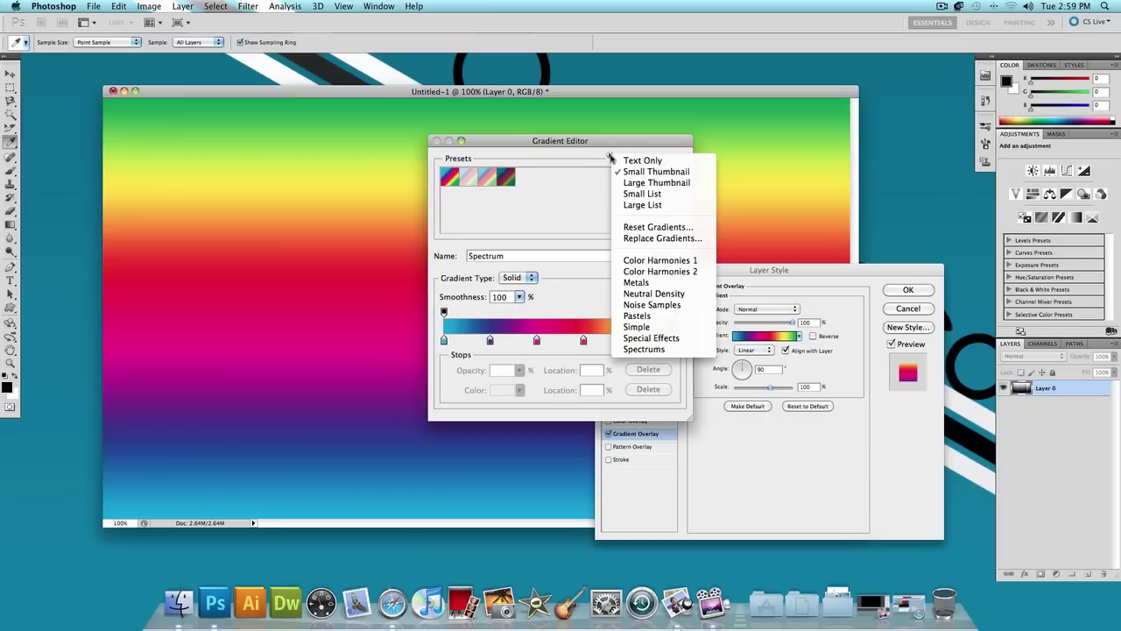
click(660, 350)
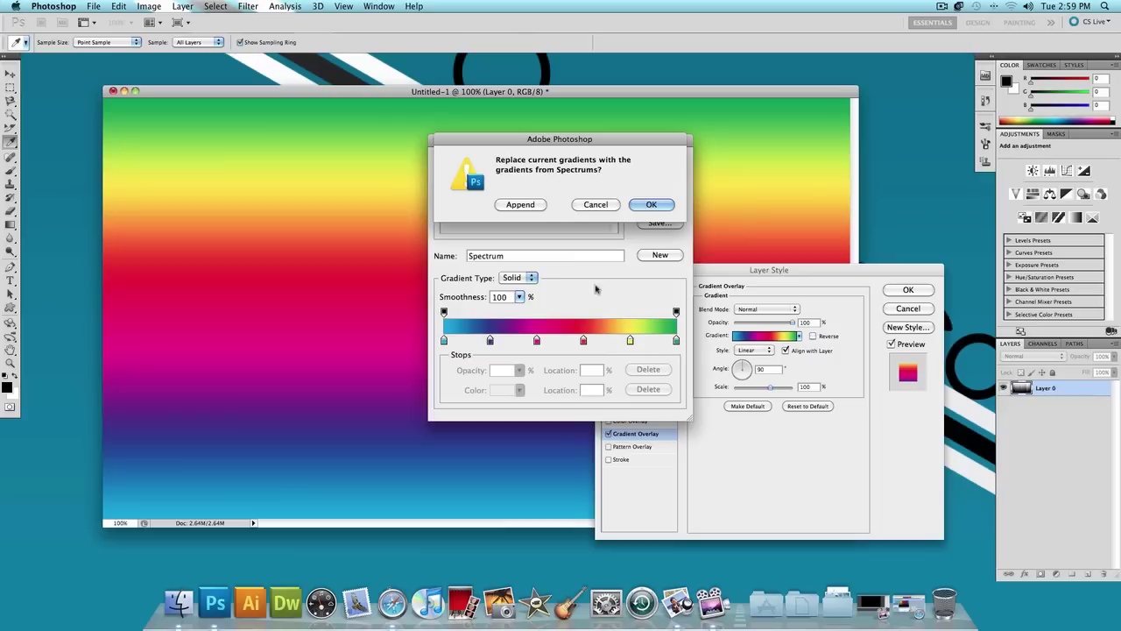
click(646, 206)
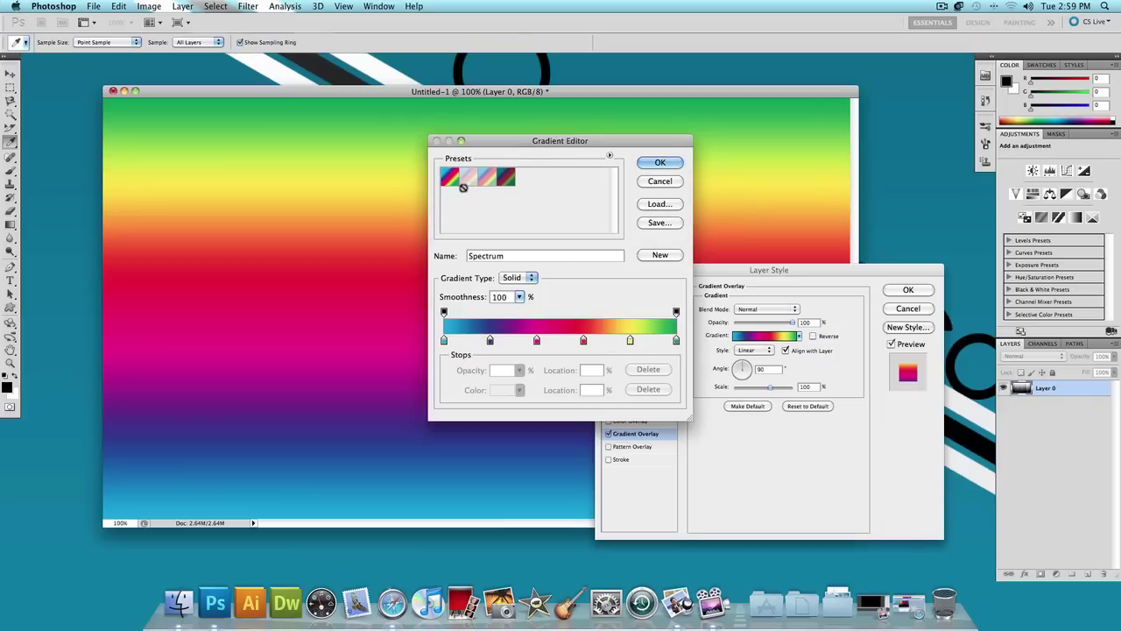
- Set the Spectrum overlay to 0° angle, Linear Burn blend mode and 80% opacity, and apply it
click(660, 163)
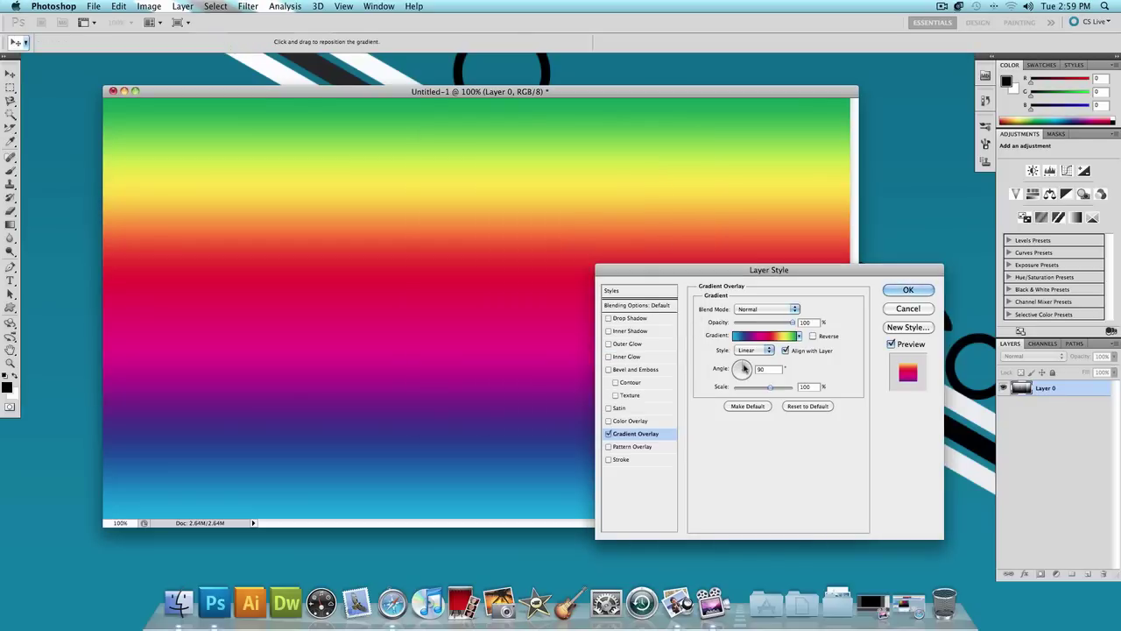
click(749, 370)
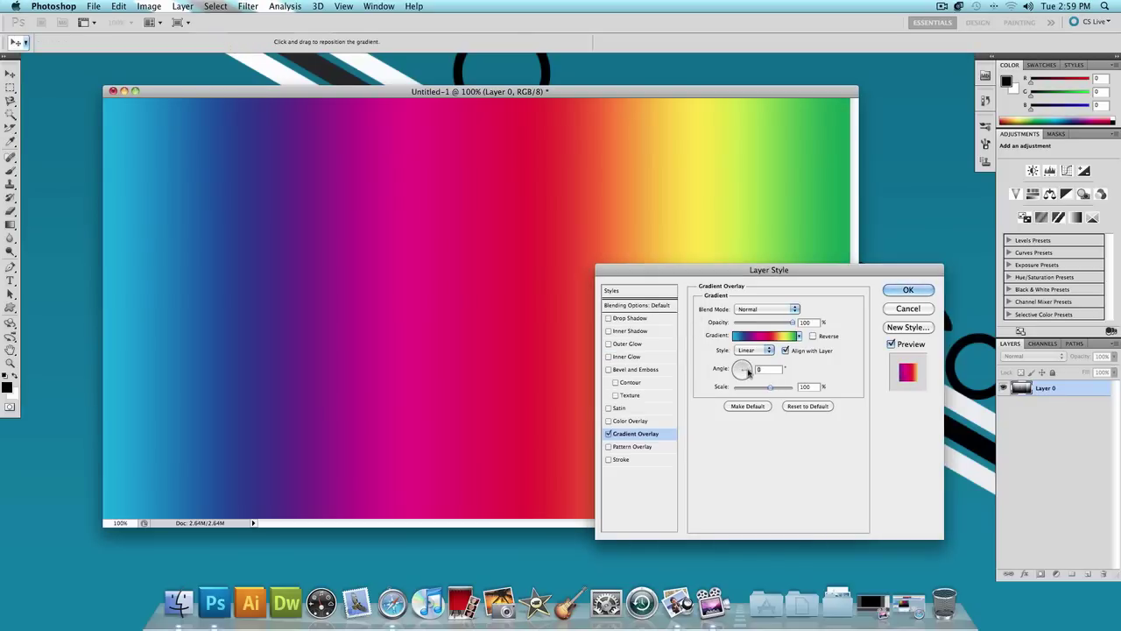
click(770, 313)
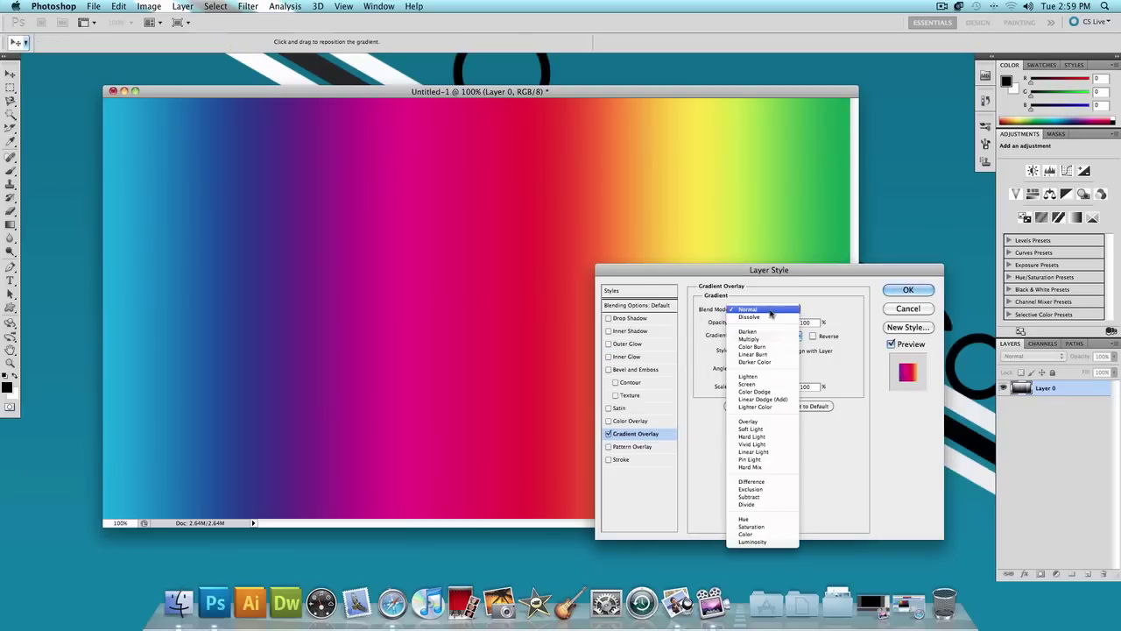
click(769, 354)
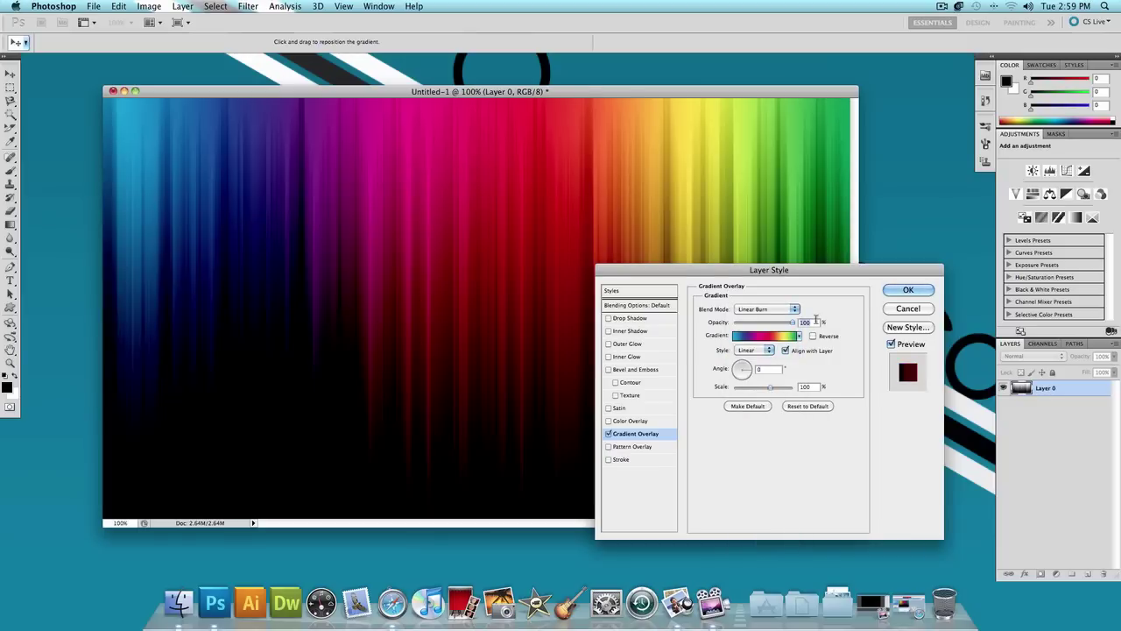
text(80)
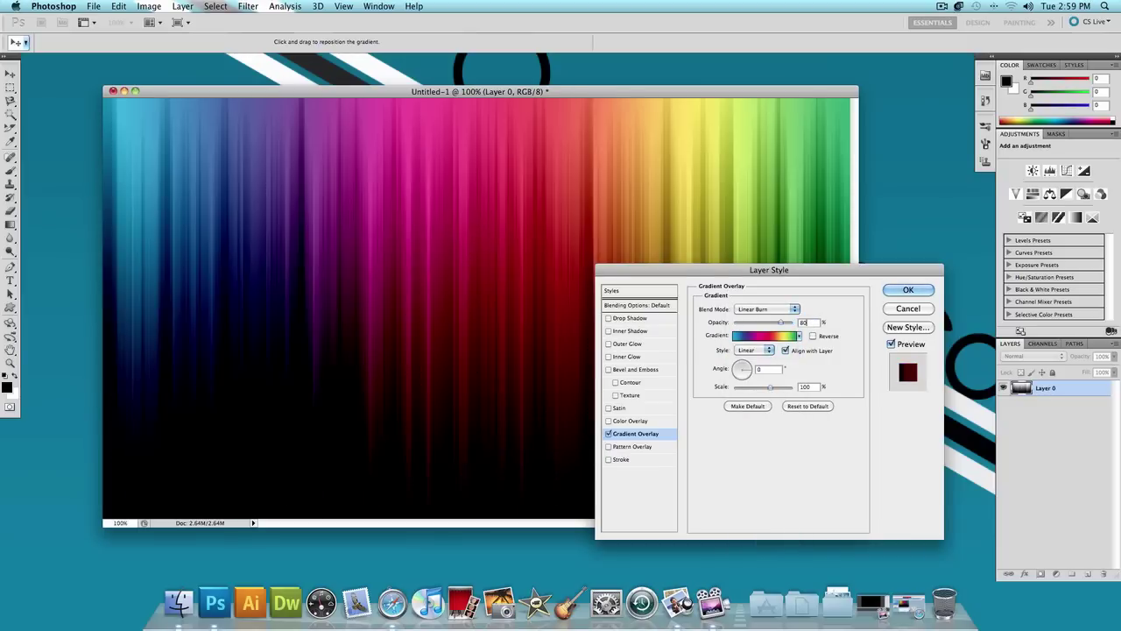
click(902, 292)
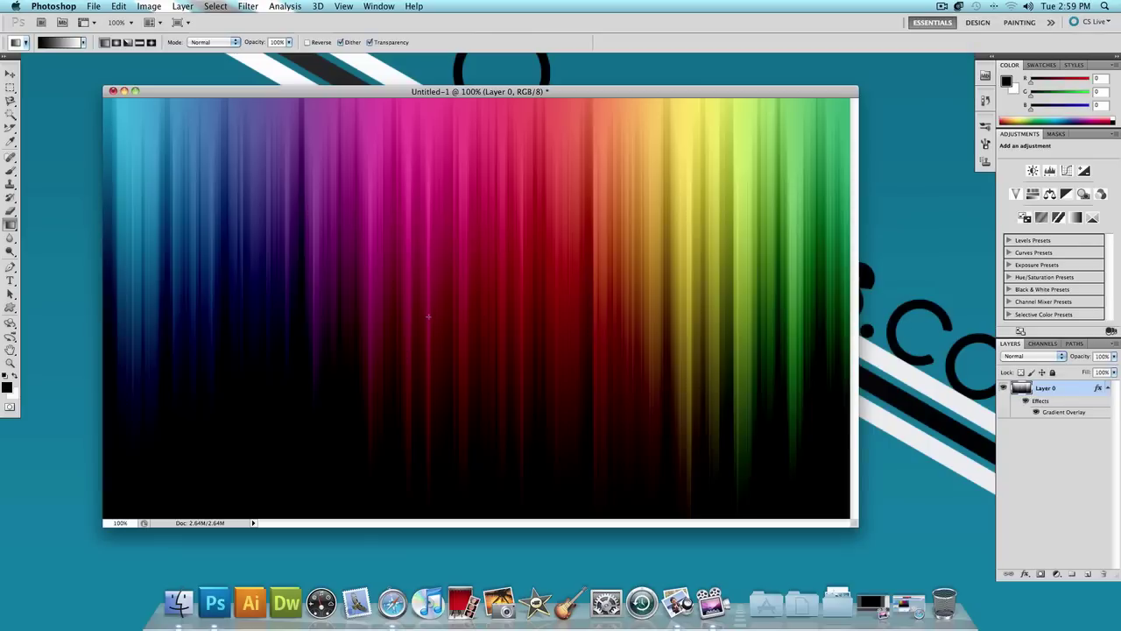
- Add a new empty Layer 1 and fill it with a bottom-to-top black-to-white gradient
key(super+shift+n)
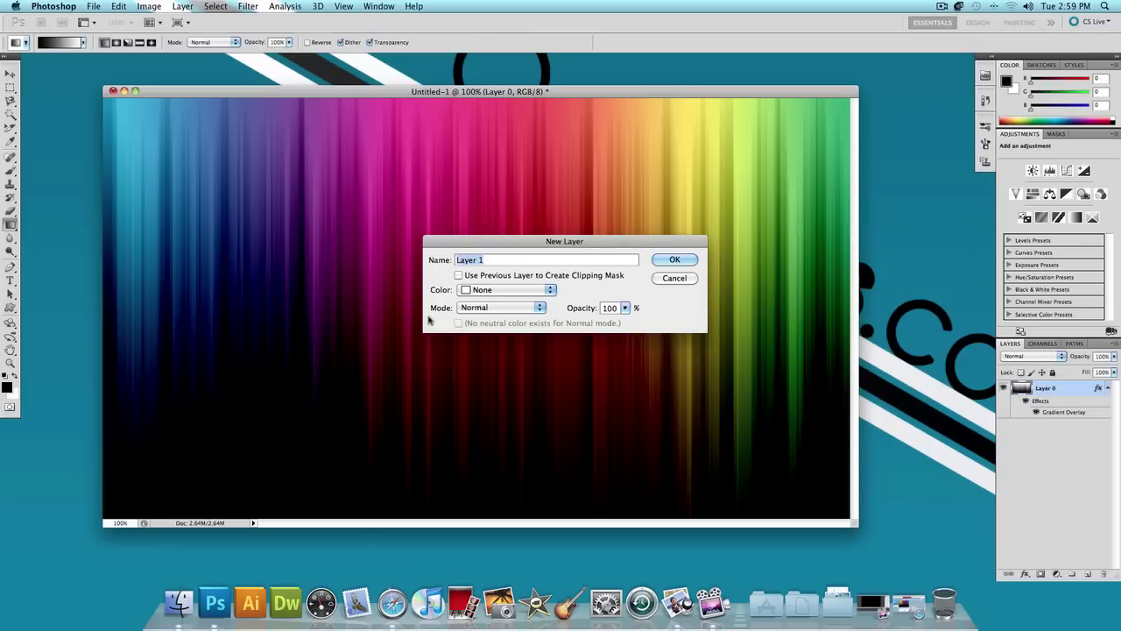
key(Return)
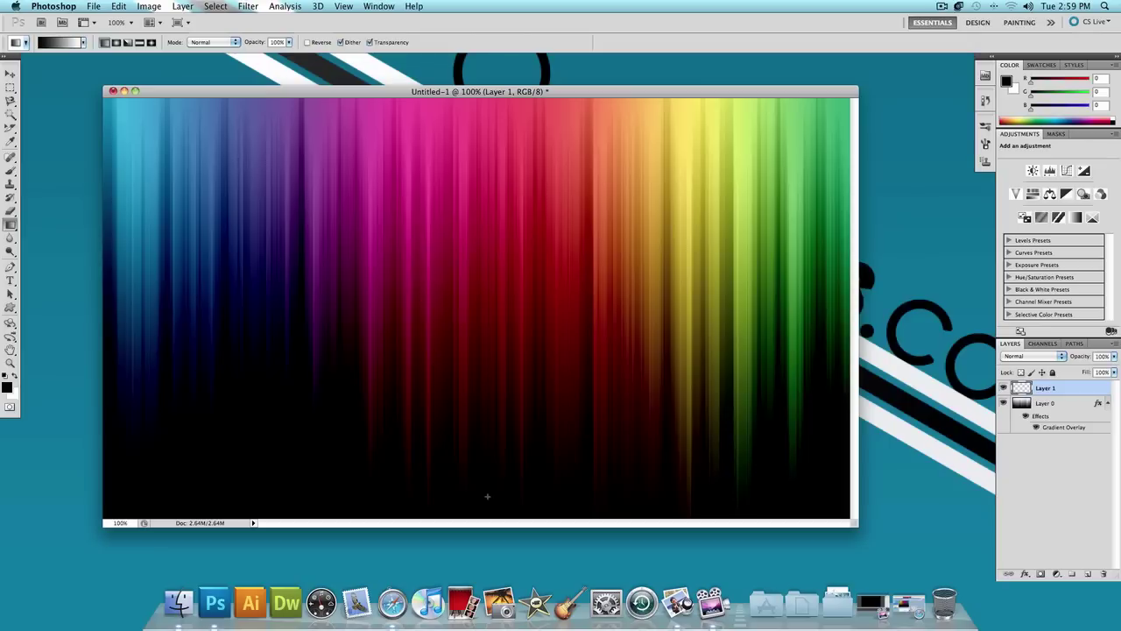
drag(487, 253, 484, 155)
drag(486, 113, 486, 112)
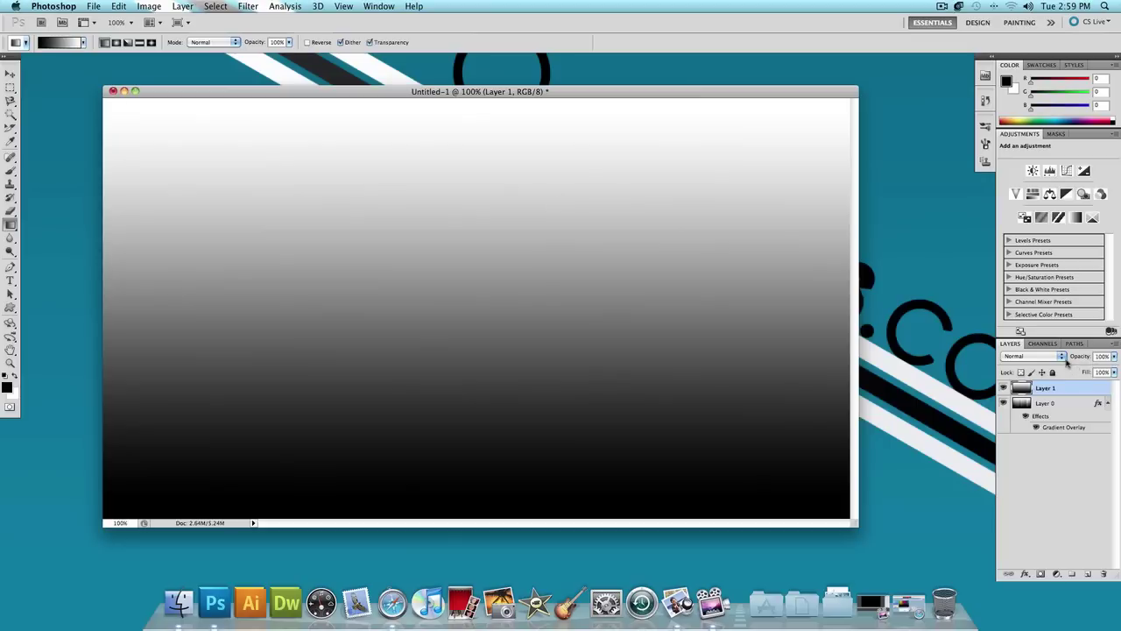
- Change Layer 1's blend mode to Soft Light
click(1066, 362)
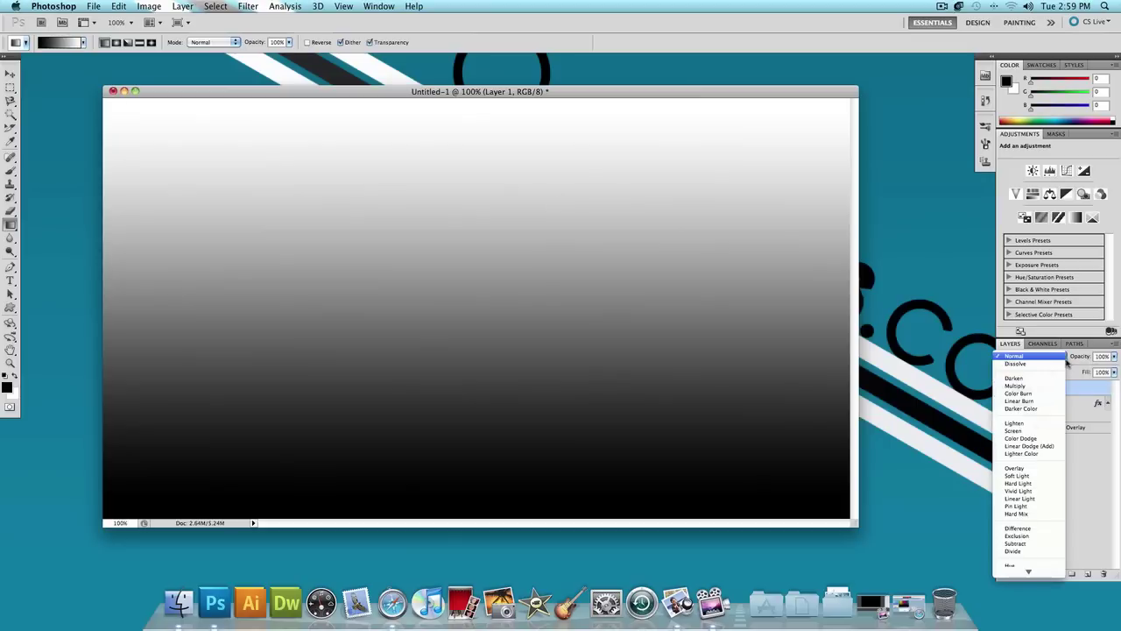
click(1034, 476)
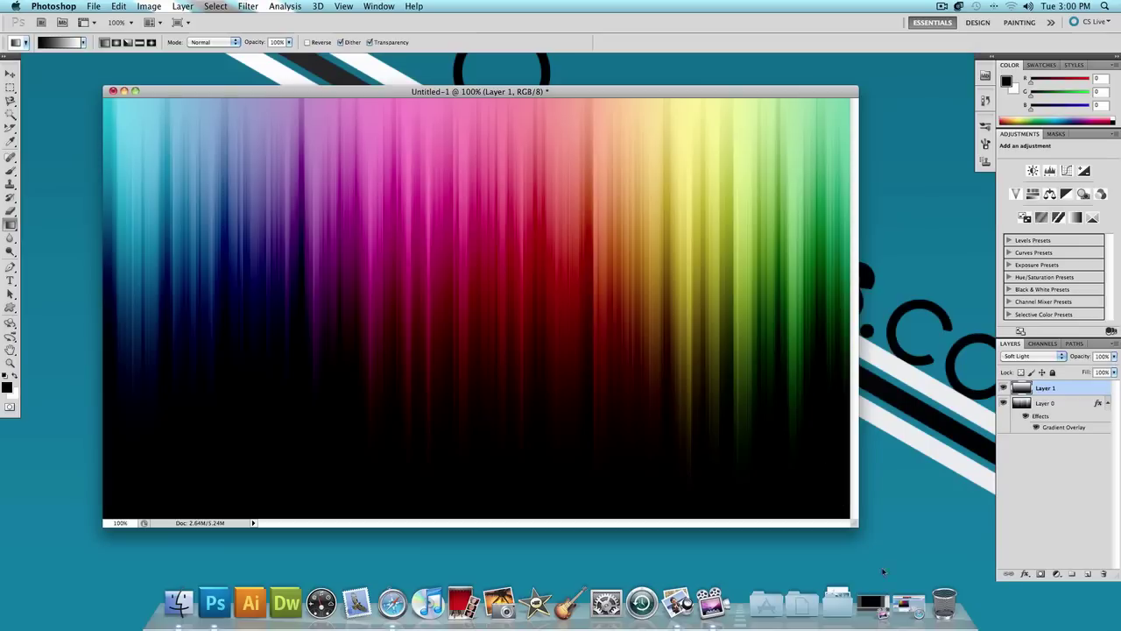
click(908, 603)
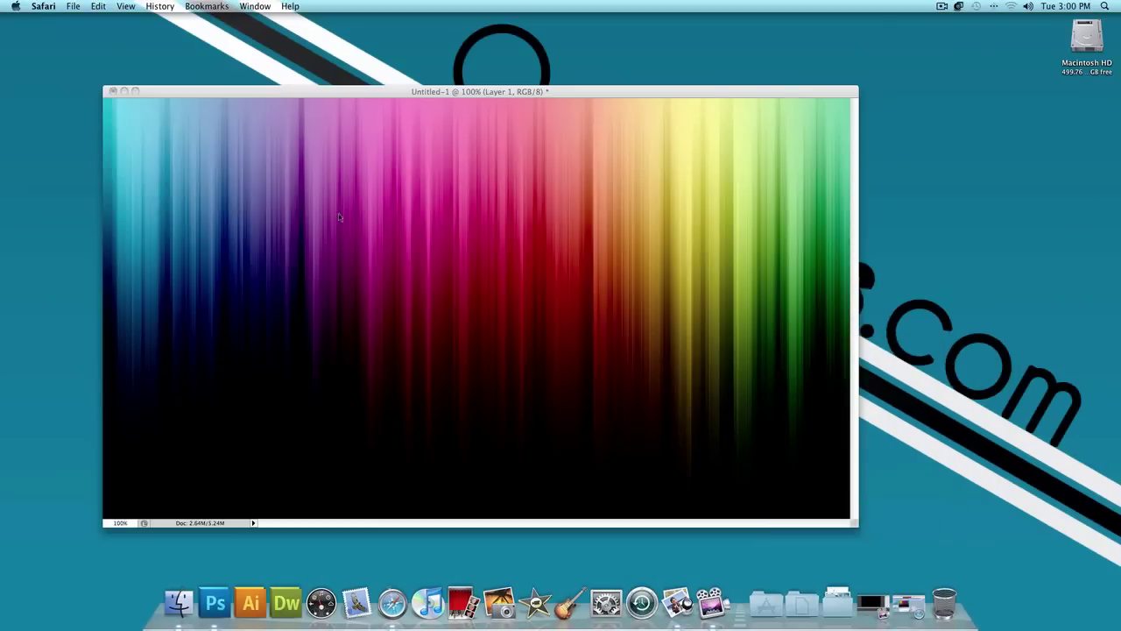
click(280, 98)
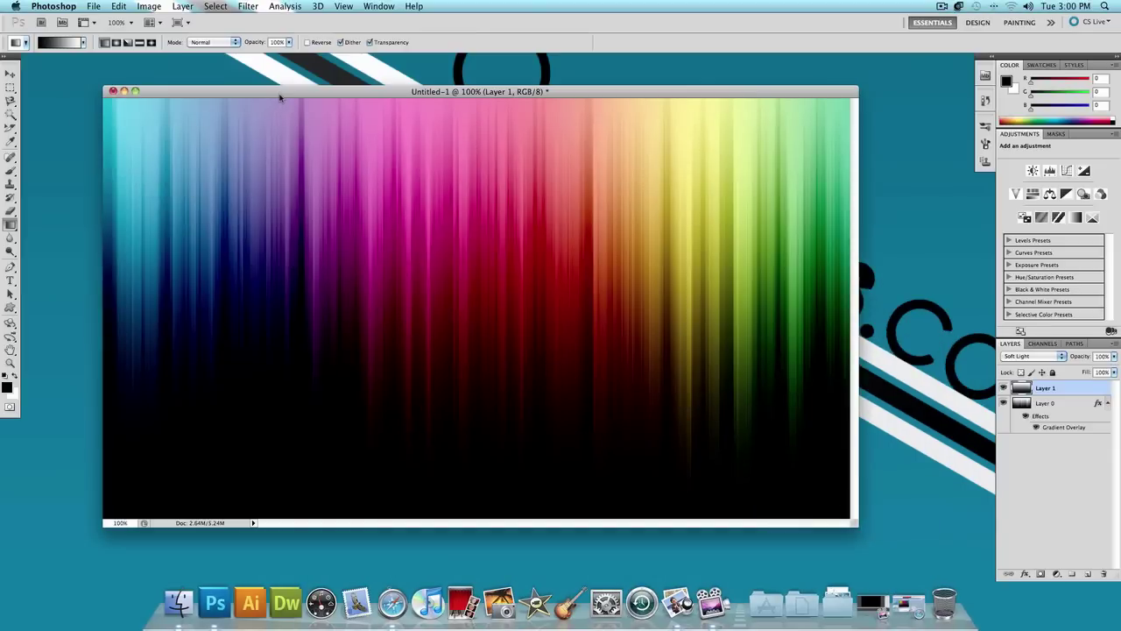
- Start a new document with width 50 pixels and select the height field
click(94, 6)
click(101, 28)
double_click(513, 256)
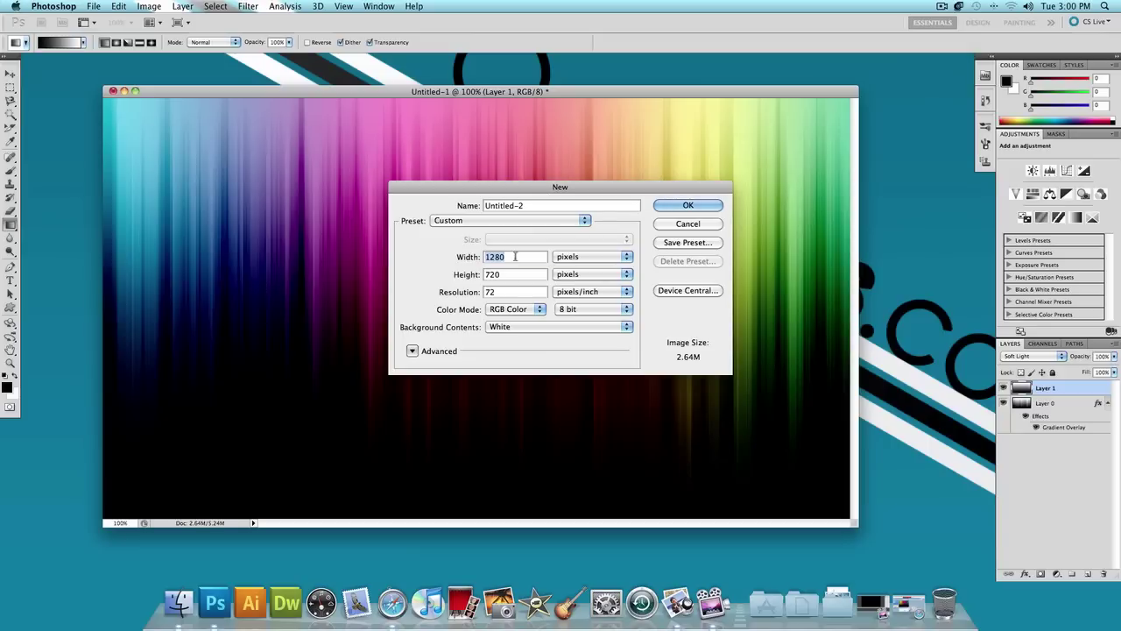
text(50)
key(Tab)
key(Tab)
double_click(503, 274)
- Create the document at 100 pixels high and fill it black with the Paint Bucket
text(100)
click(661, 203)
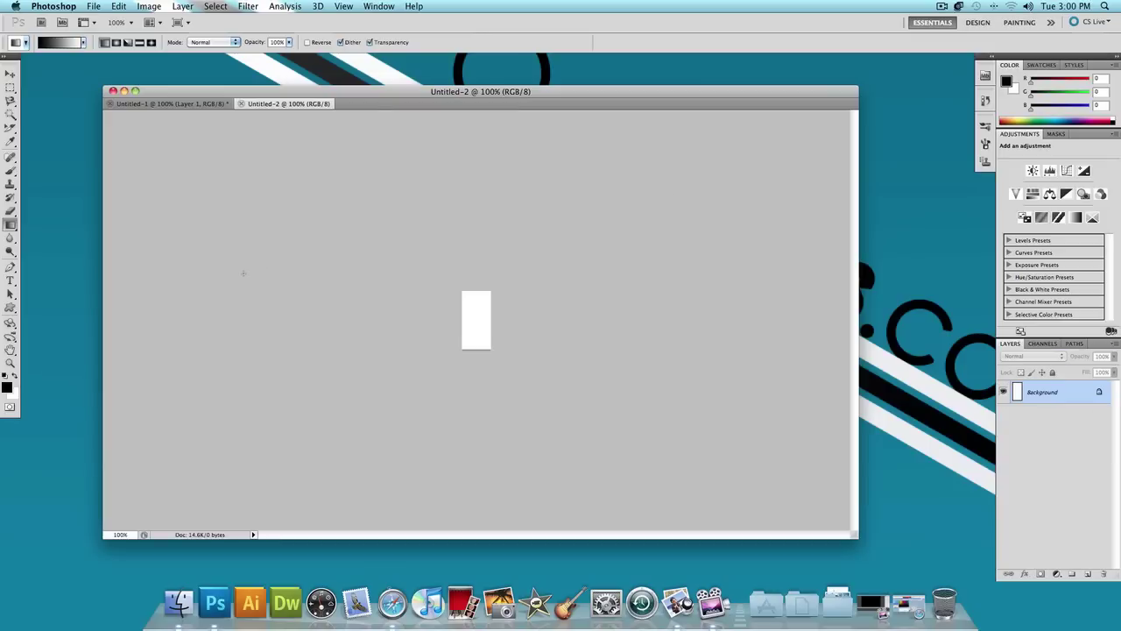
drag(11, 224, 48, 235)
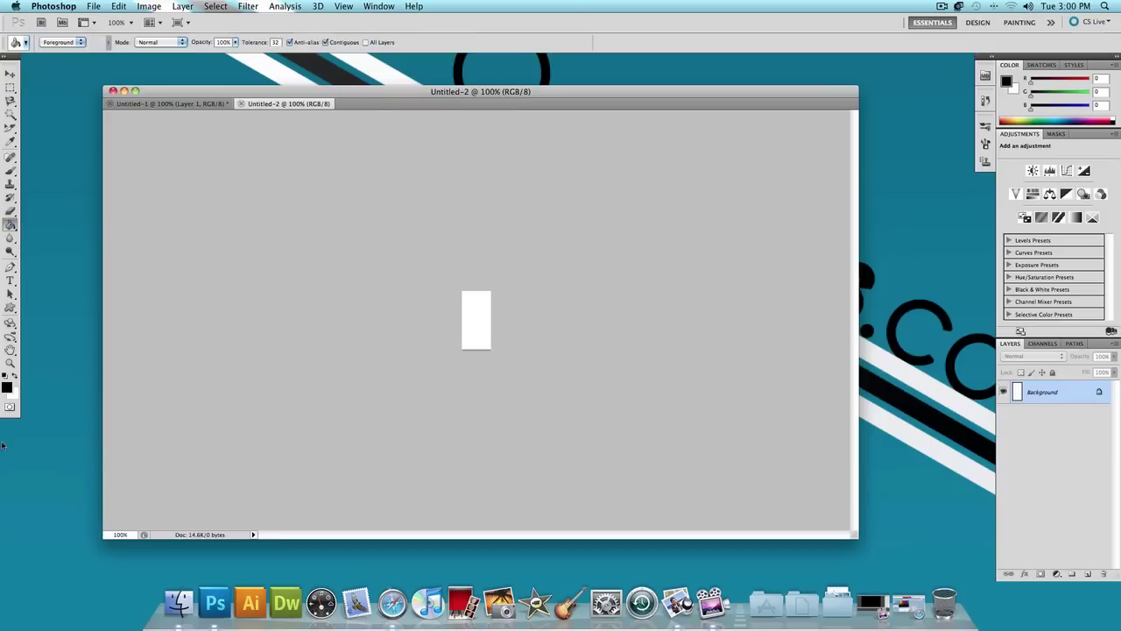
click(467, 320)
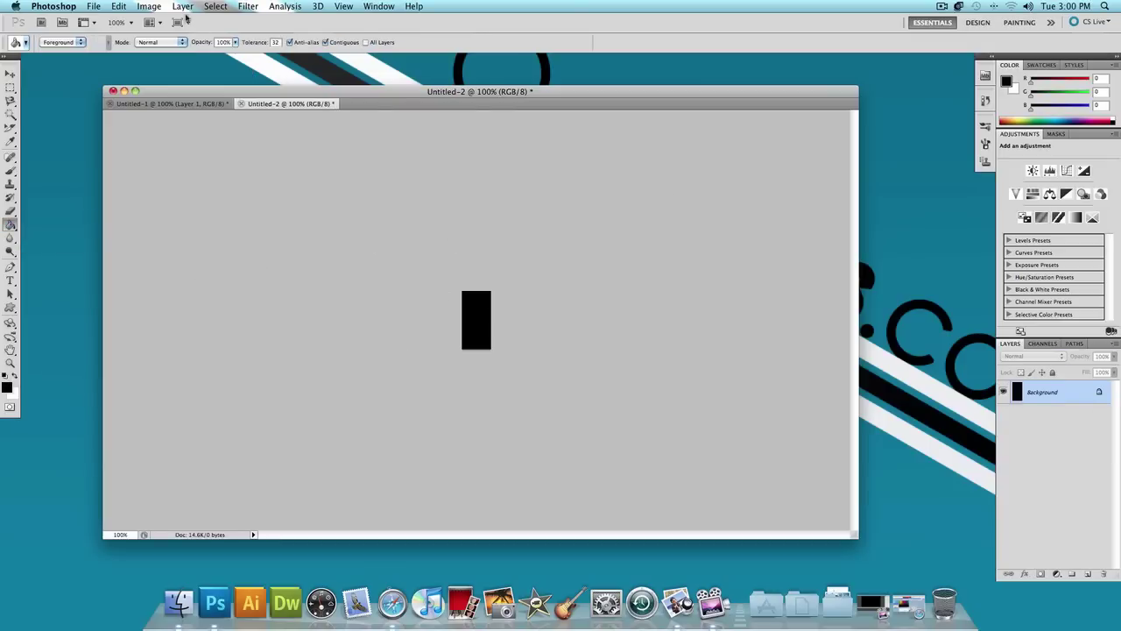
- Define the black rectangle as a new brush preset
click(120, 8)
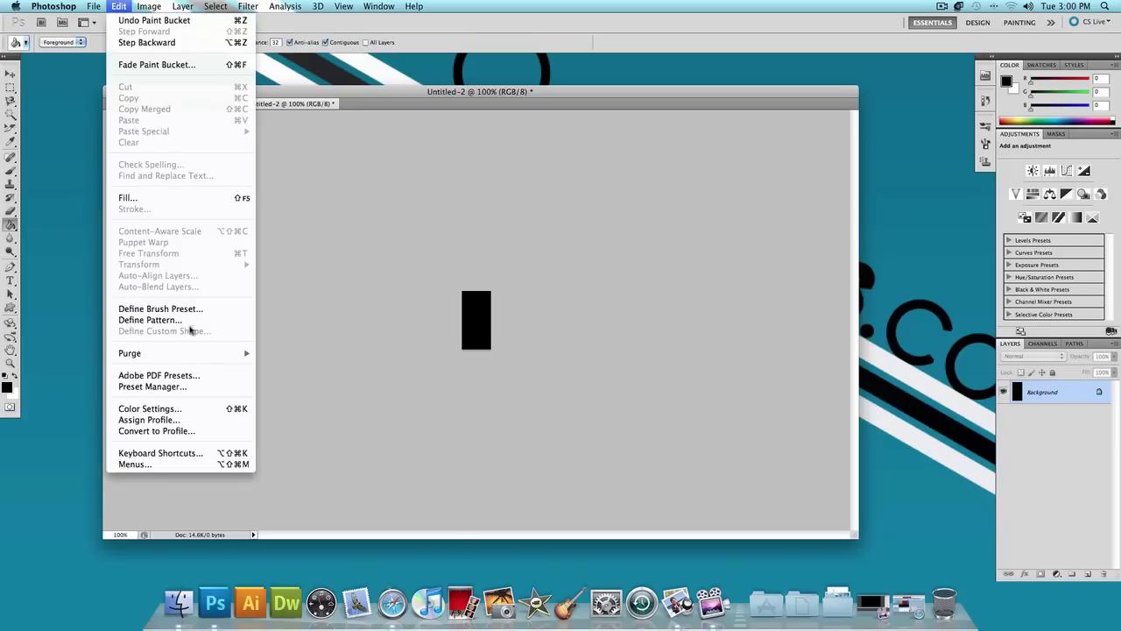
click(223, 308)
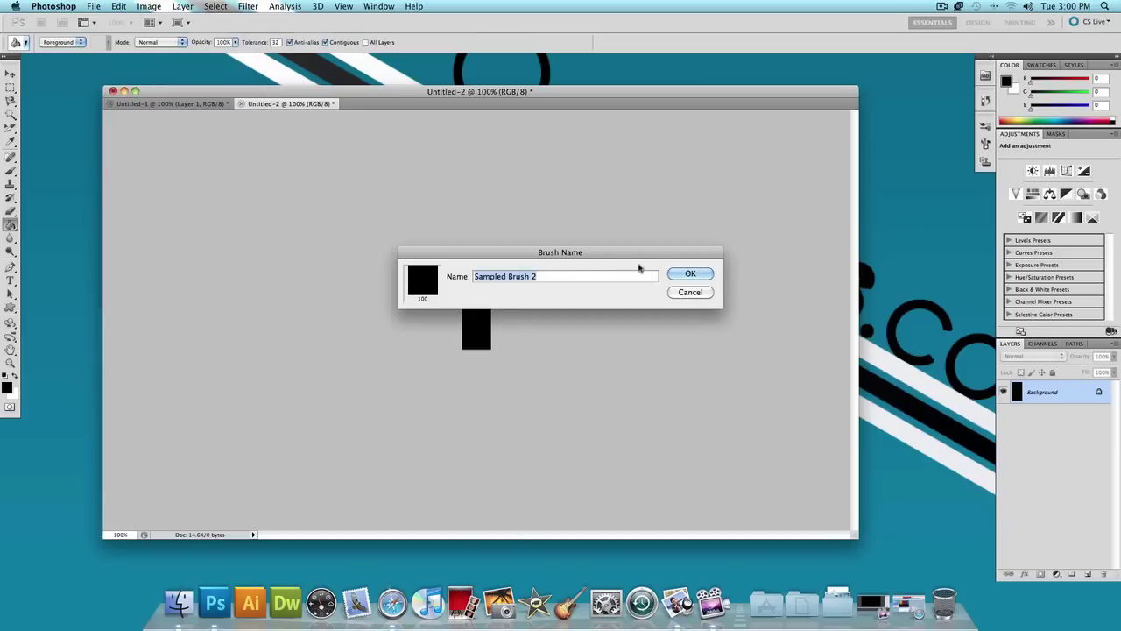
click(684, 293)
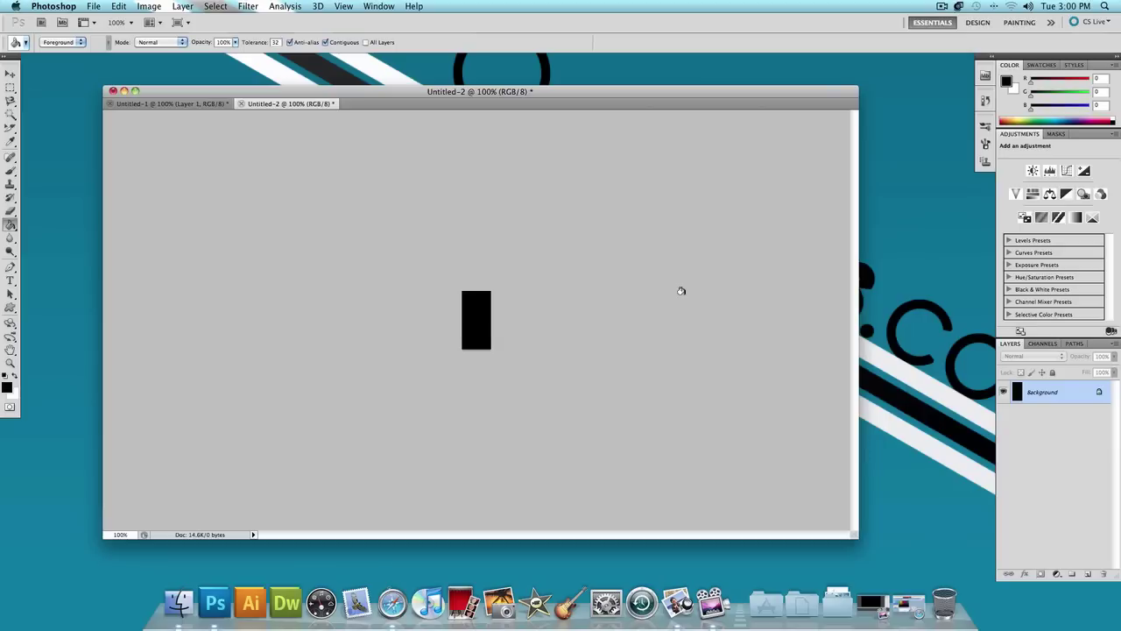
- Select the Brush tool with the 100 px rectangle brush and show the Brush panel
click(11, 171)
click(56, 43)
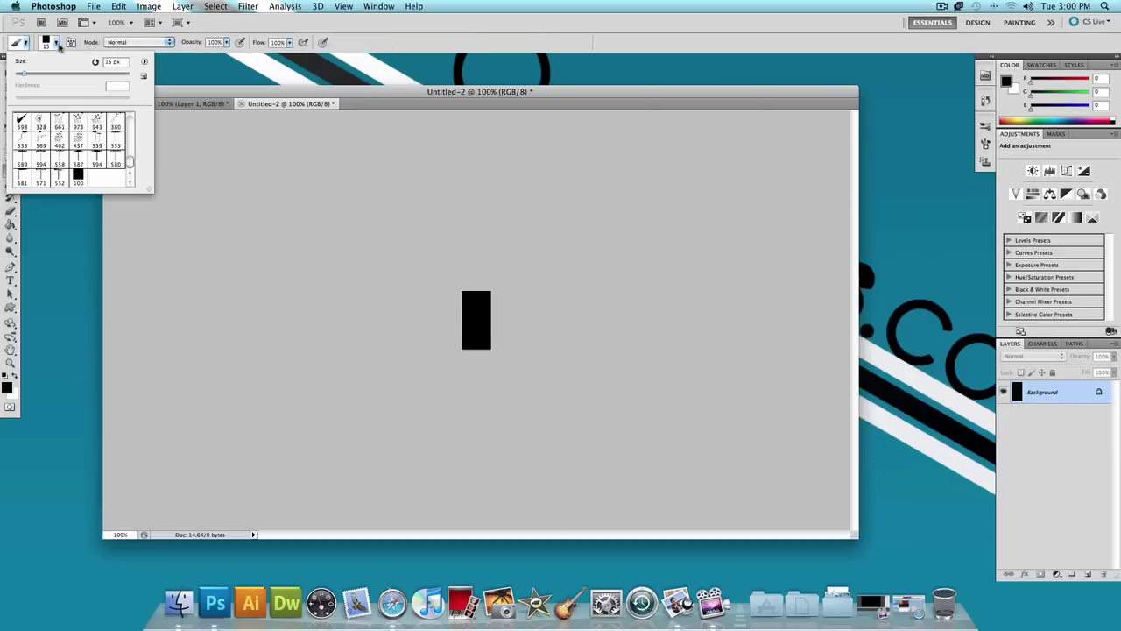
click(78, 175)
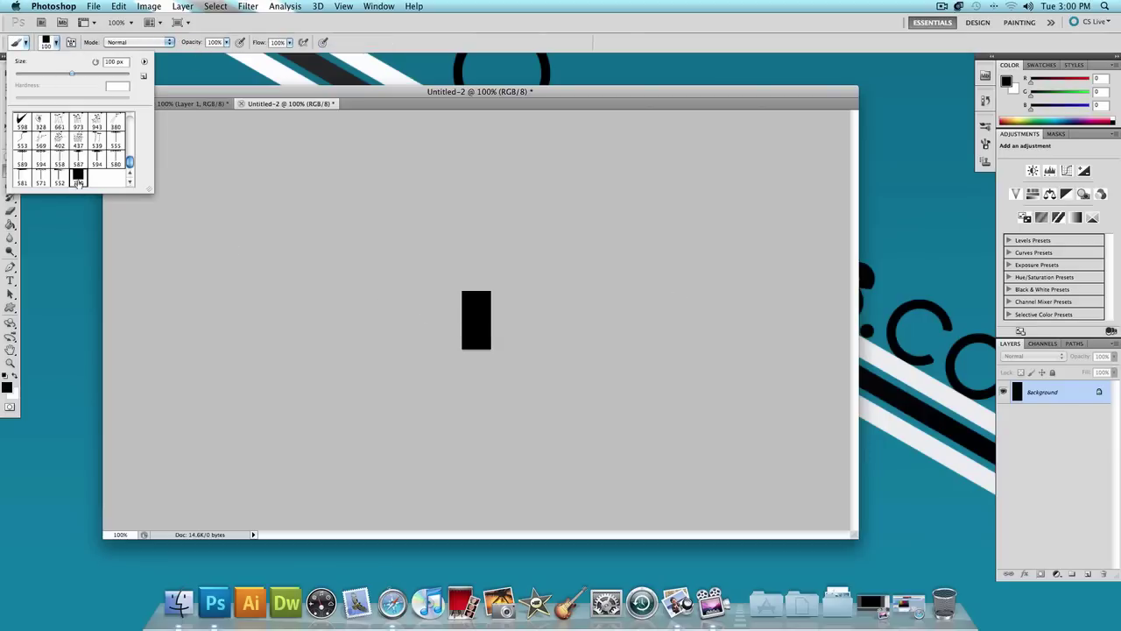
click(377, 6)
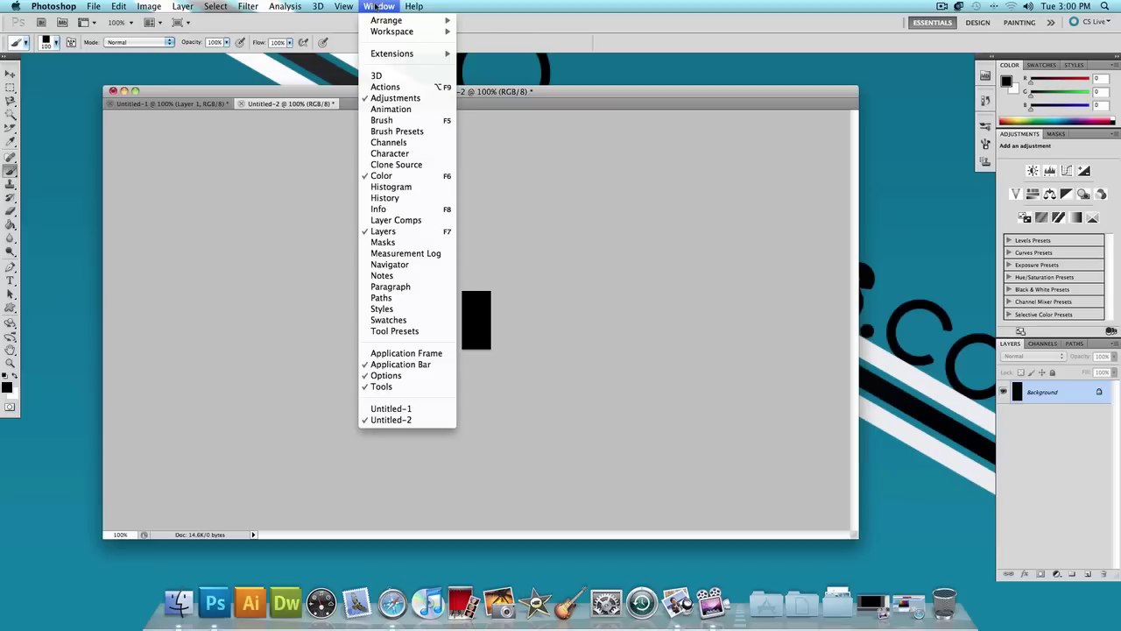
click(415, 119)
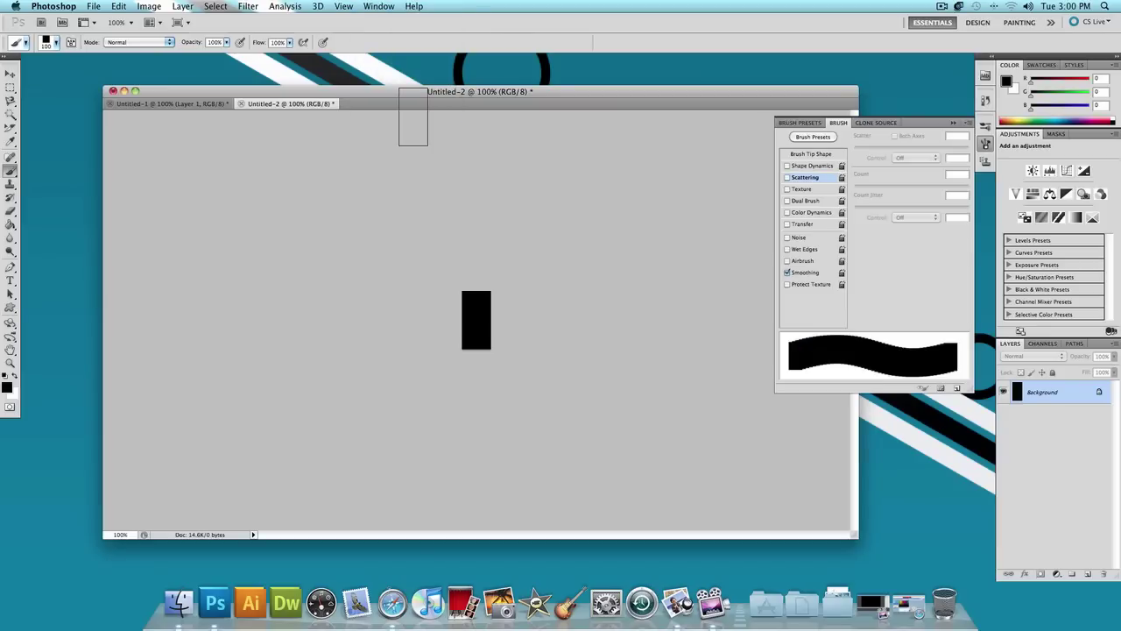
- Set brush spacing to 350% and enable Shape Dynamics, Scattering and Transfer
click(814, 154)
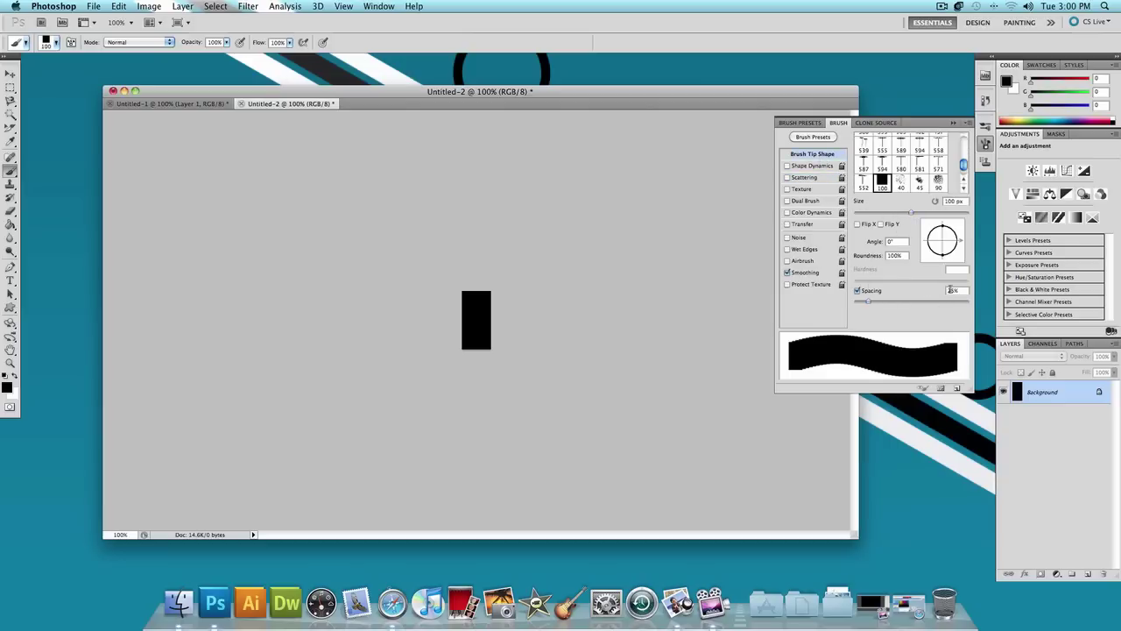
double_click(951, 290)
text(350)
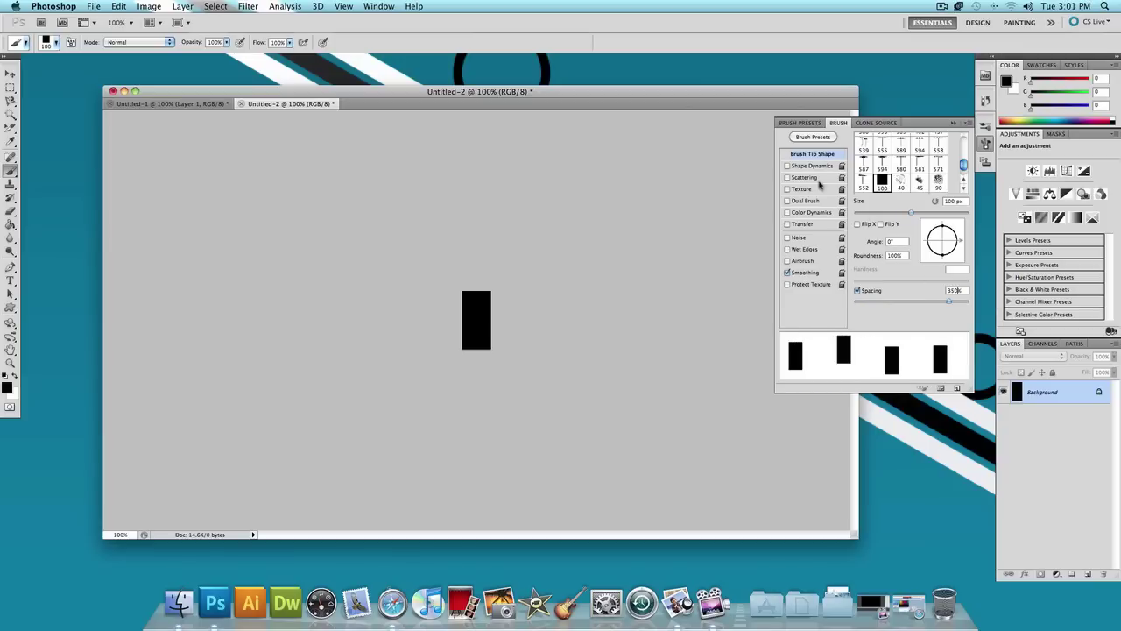
click(810, 167)
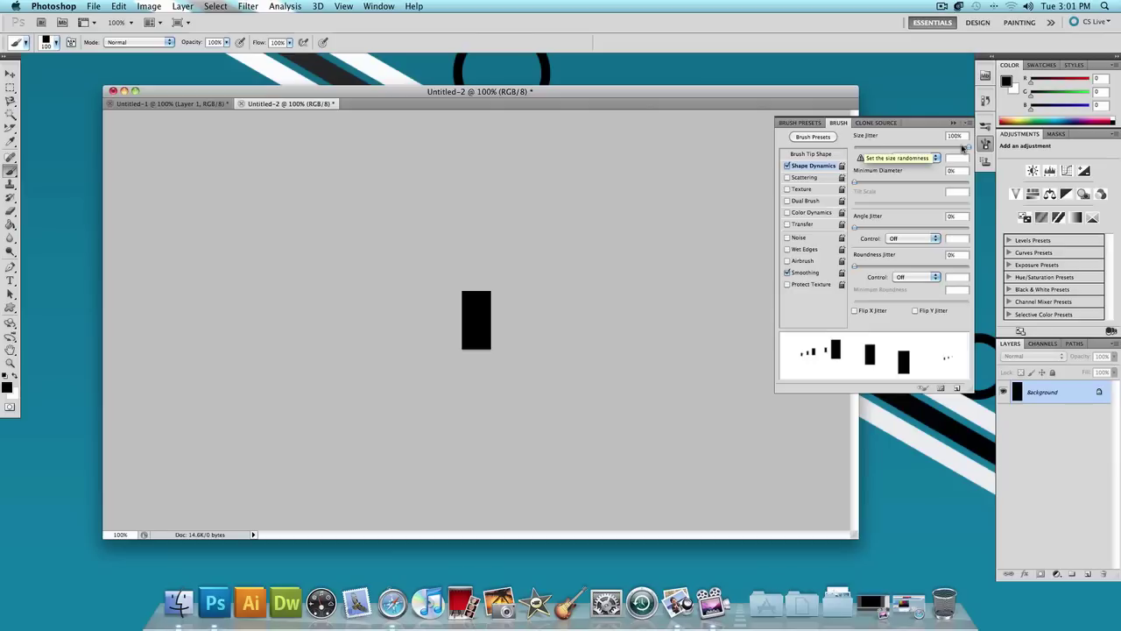
click(804, 178)
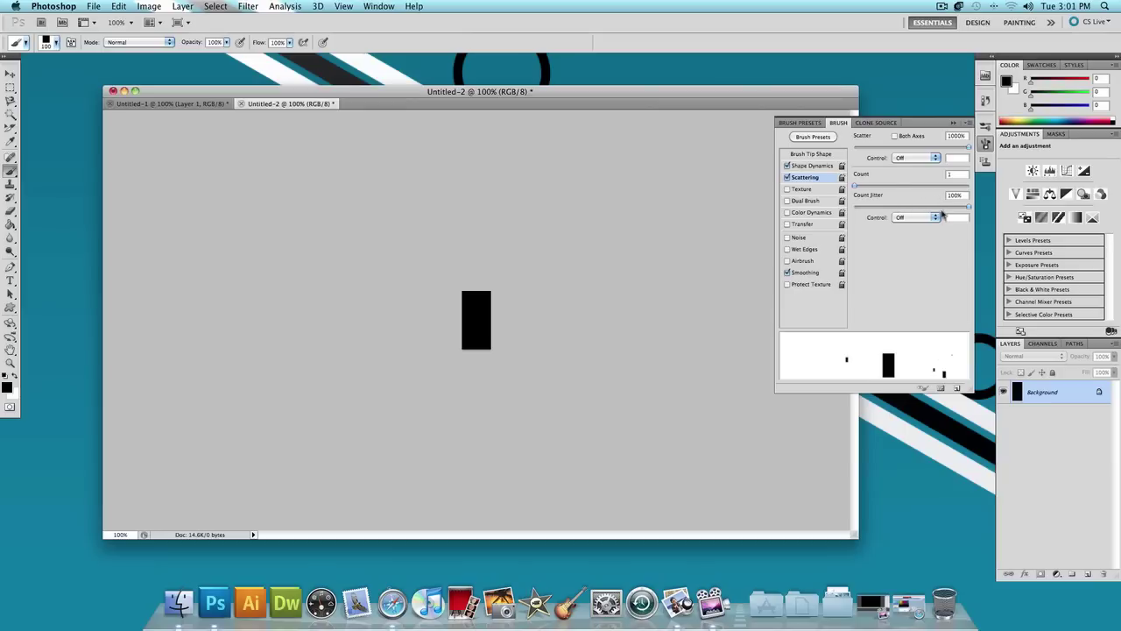
click(810, 225)
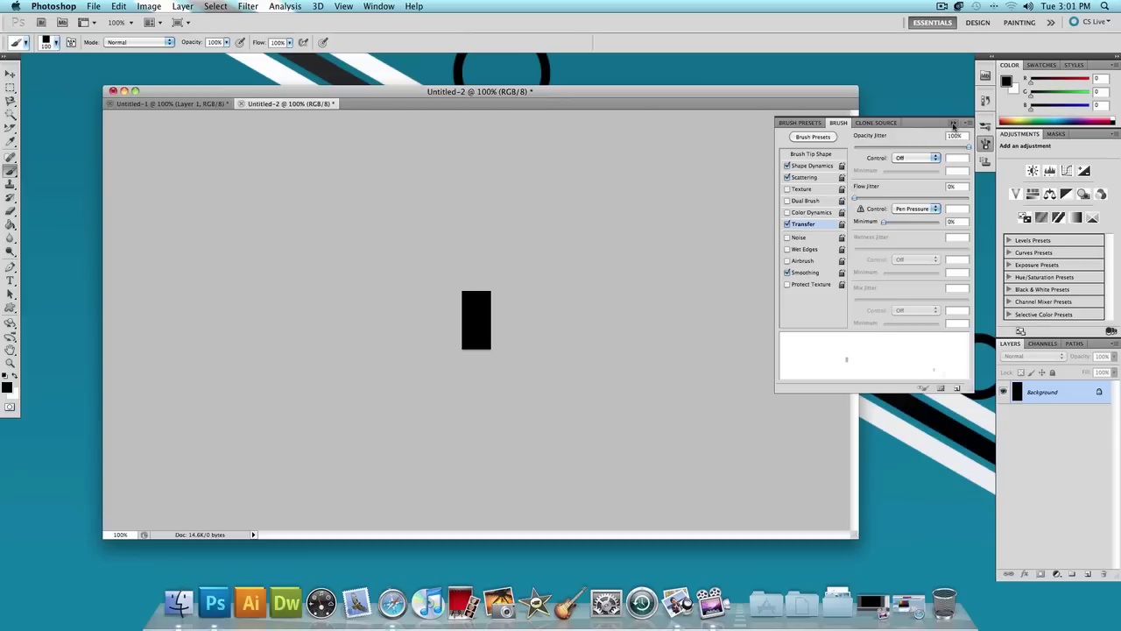
click(954, 127)
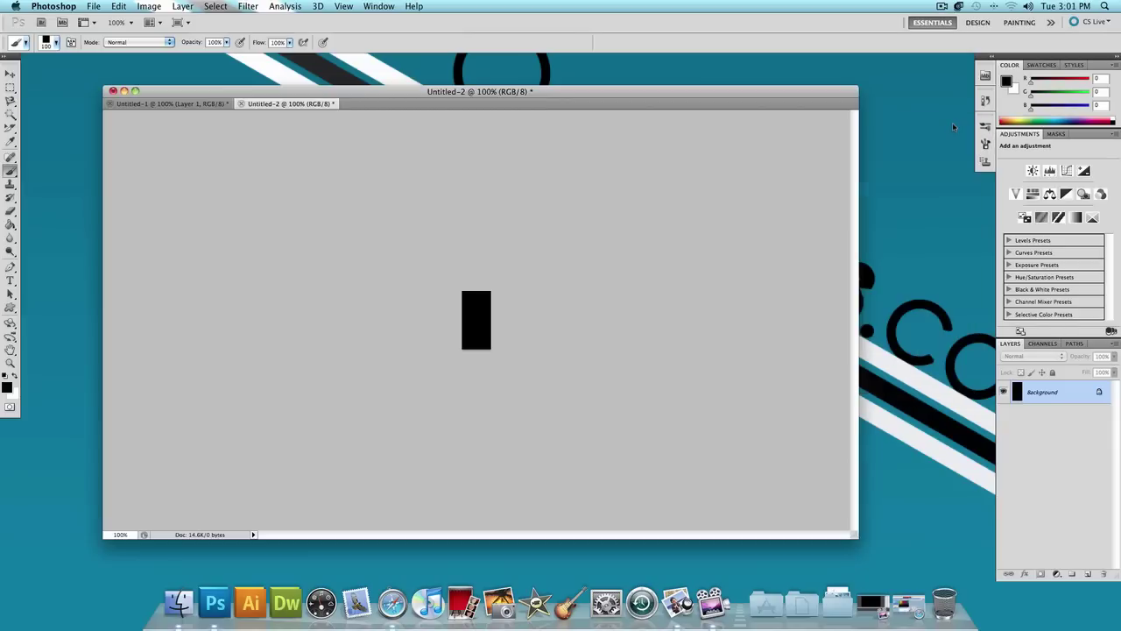
- Return to the Untitled-1 document and set a white foreground with a 20 px brush
click(200, 105)
click(13, 375)
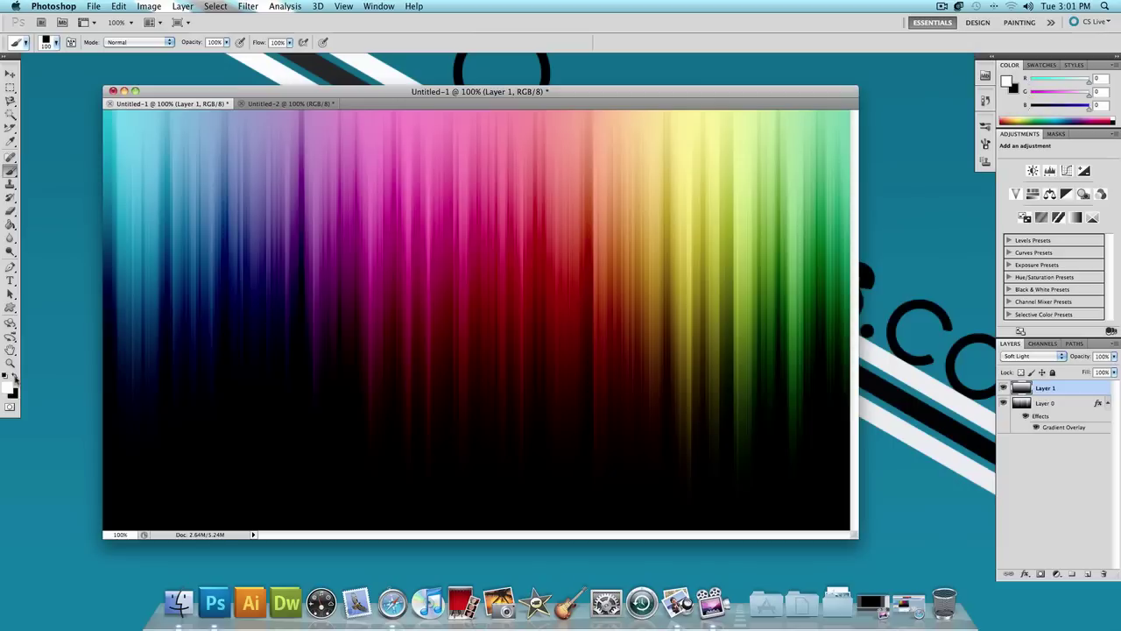
click(13, 375)
key(bracketleft)
key(bracketleft)
key(bracketleft)
key(bracketleft)
key(bracketleft)
key(bracketleft)
key(bracketleft)
key(bracketleft)
- Paint a white test stroke near the left edge, then add an empty Layer 2
drag(121, 122, 123, 166)
key(super+shift+n)
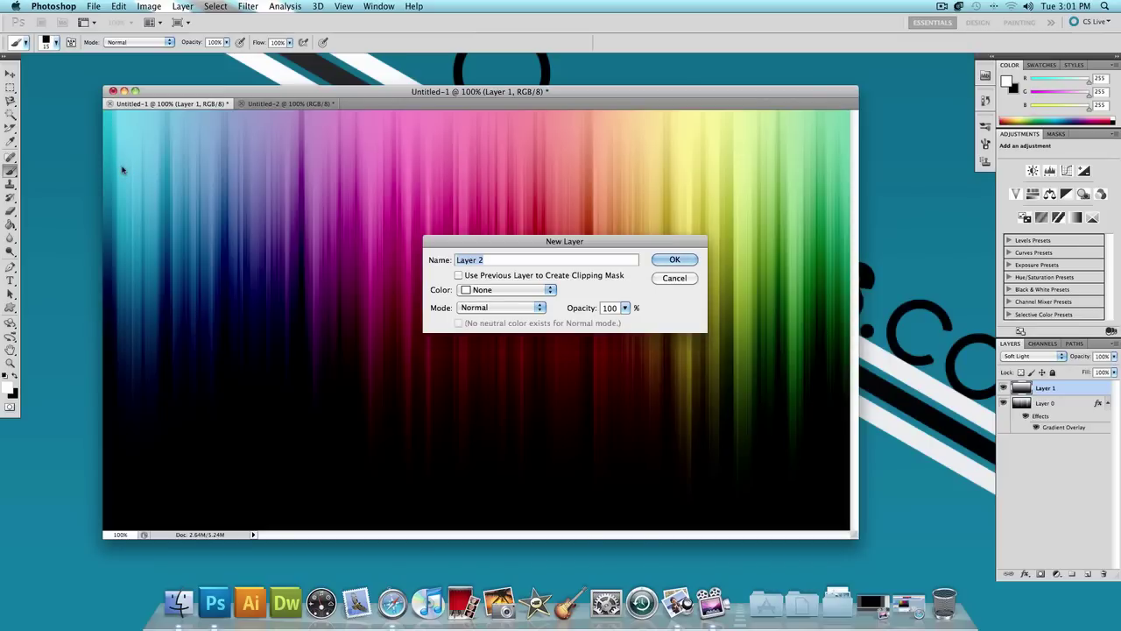
key(Return)
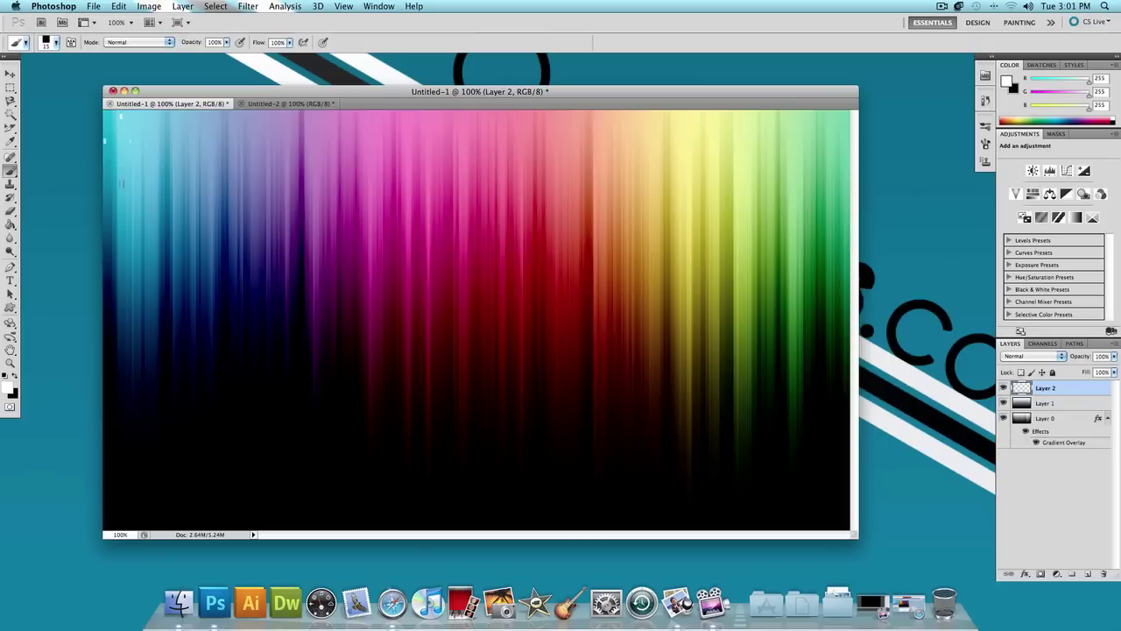
- Stamp small white squares along the left side and over the blue and purple streaks
click(113, 278)
click(108, 301)
click(195, 127)
click(198, 169)
click(193, 190)
click(177, 282)
click(222, 162)
click(230, 189)
click(235, 217)
click(255, 217)
click(228, 236)
click(269, 169)
click(293, 185)
click(330, 199)
click(276, 216)
click(290, 216)
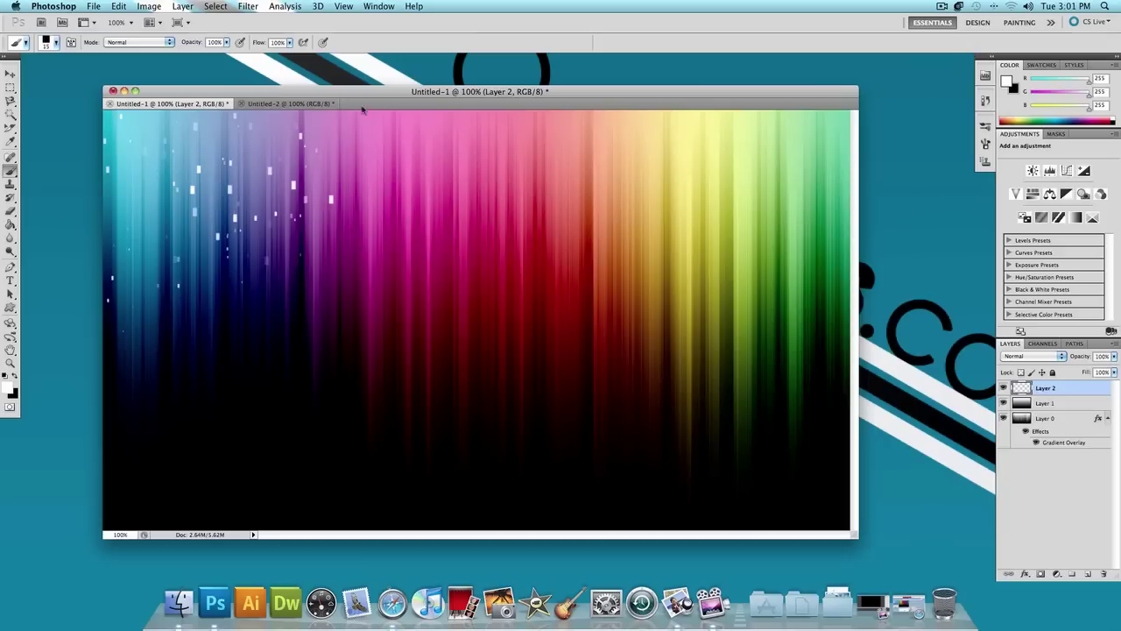
- Scatter more white squares down the magenta and red streaks, plus one over the green
click(357, 143)
click(338, 213)
click(380, 226)
click(359, 284)
click(390, 295)
click(360, 324)
click(395, 349)
click(447, 159)
click(471, 181)
click(441, 229)
click(422, 242)
click(403, 283)
click(462, 342)
click(410, 402)
click(438, 394)
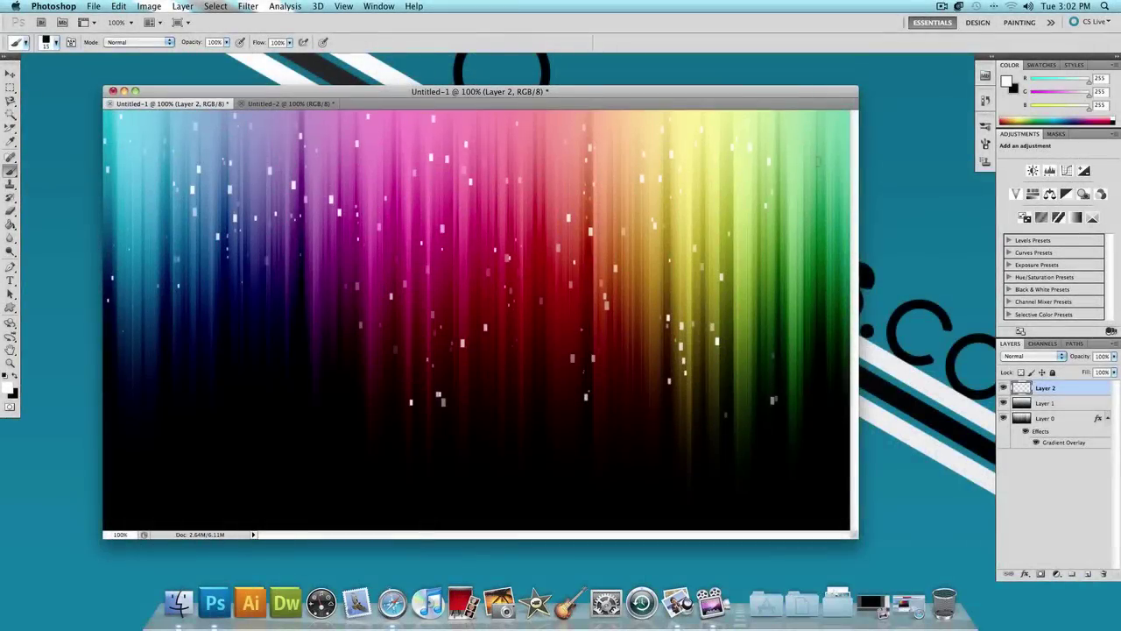
click(818, 194)
- Try Overlay for Layer 2's blend mode, then settle on Soft Light
click(1026, 357)
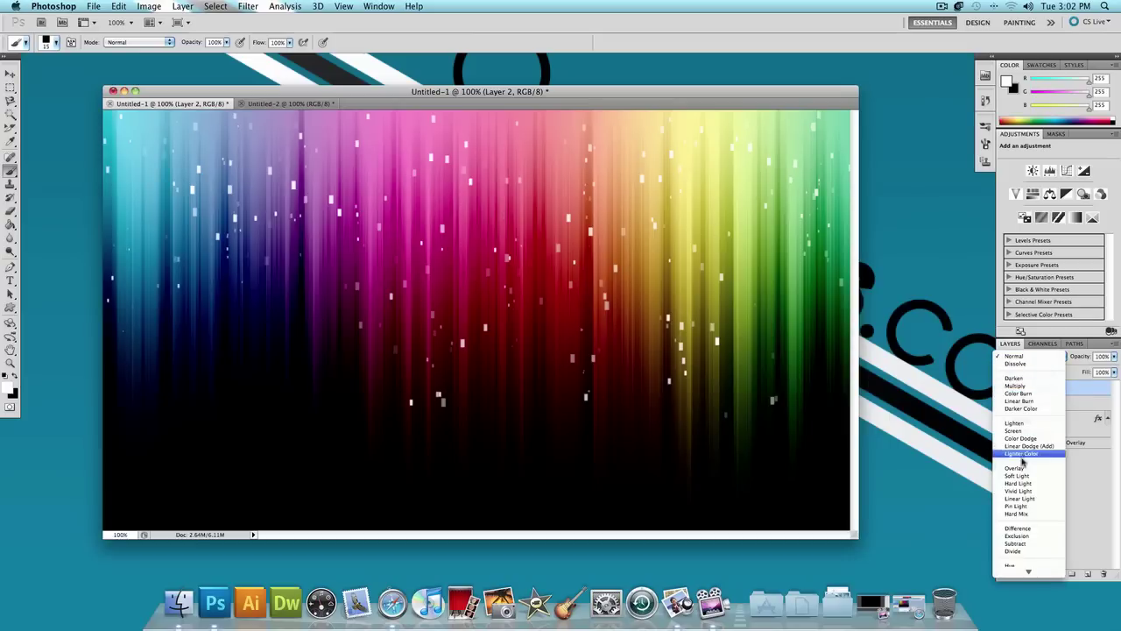
click(1016, 467)
click(1038, 357)
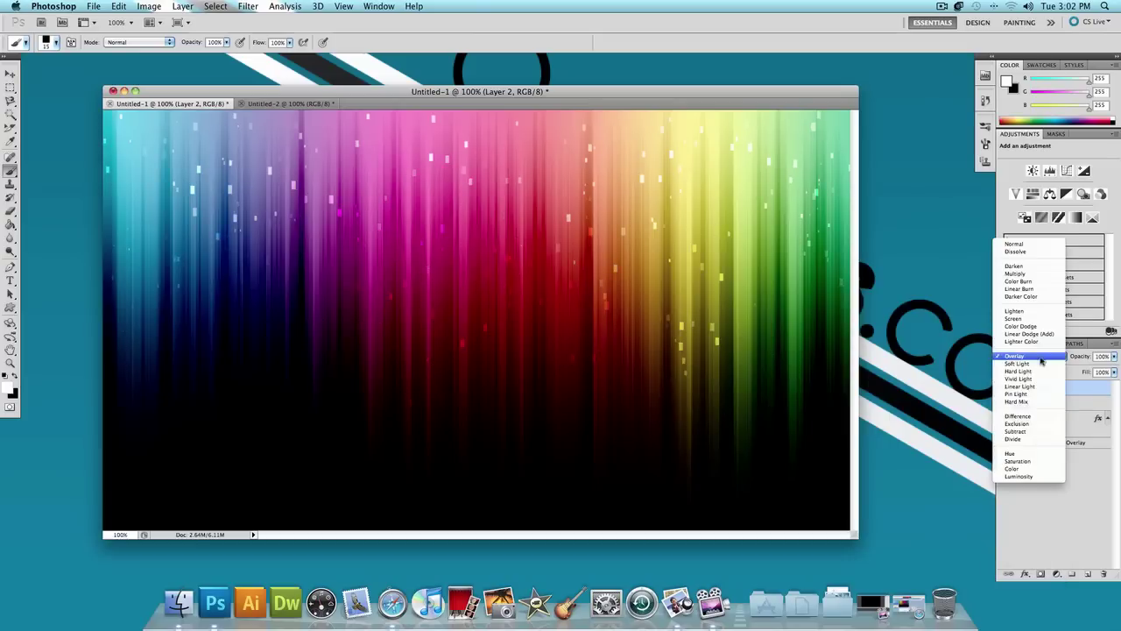
click(1027, 367)
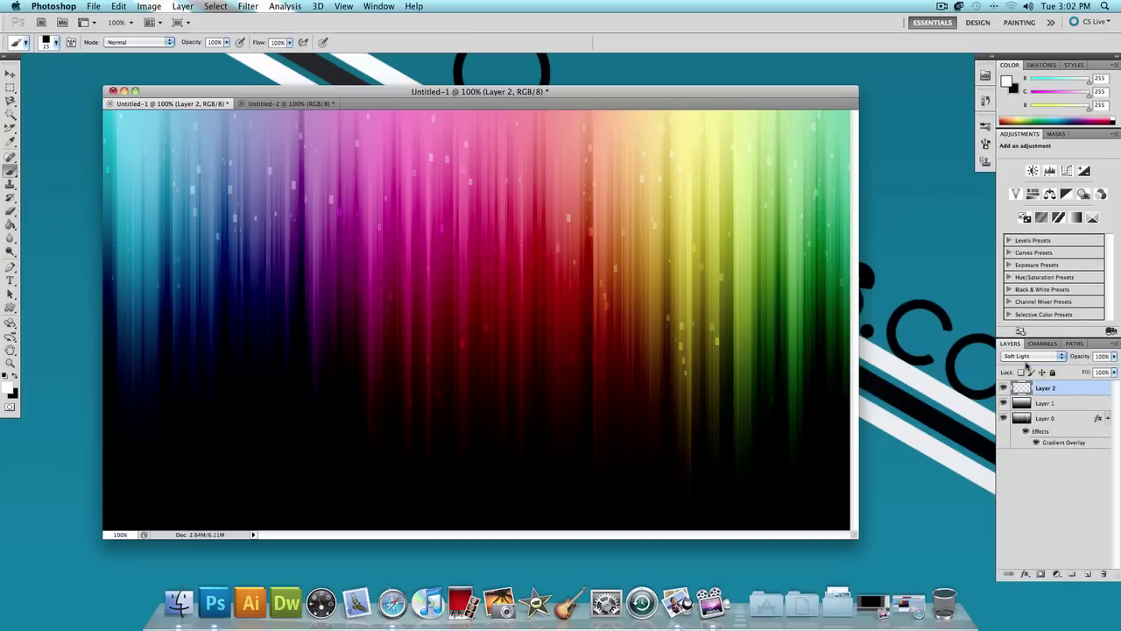